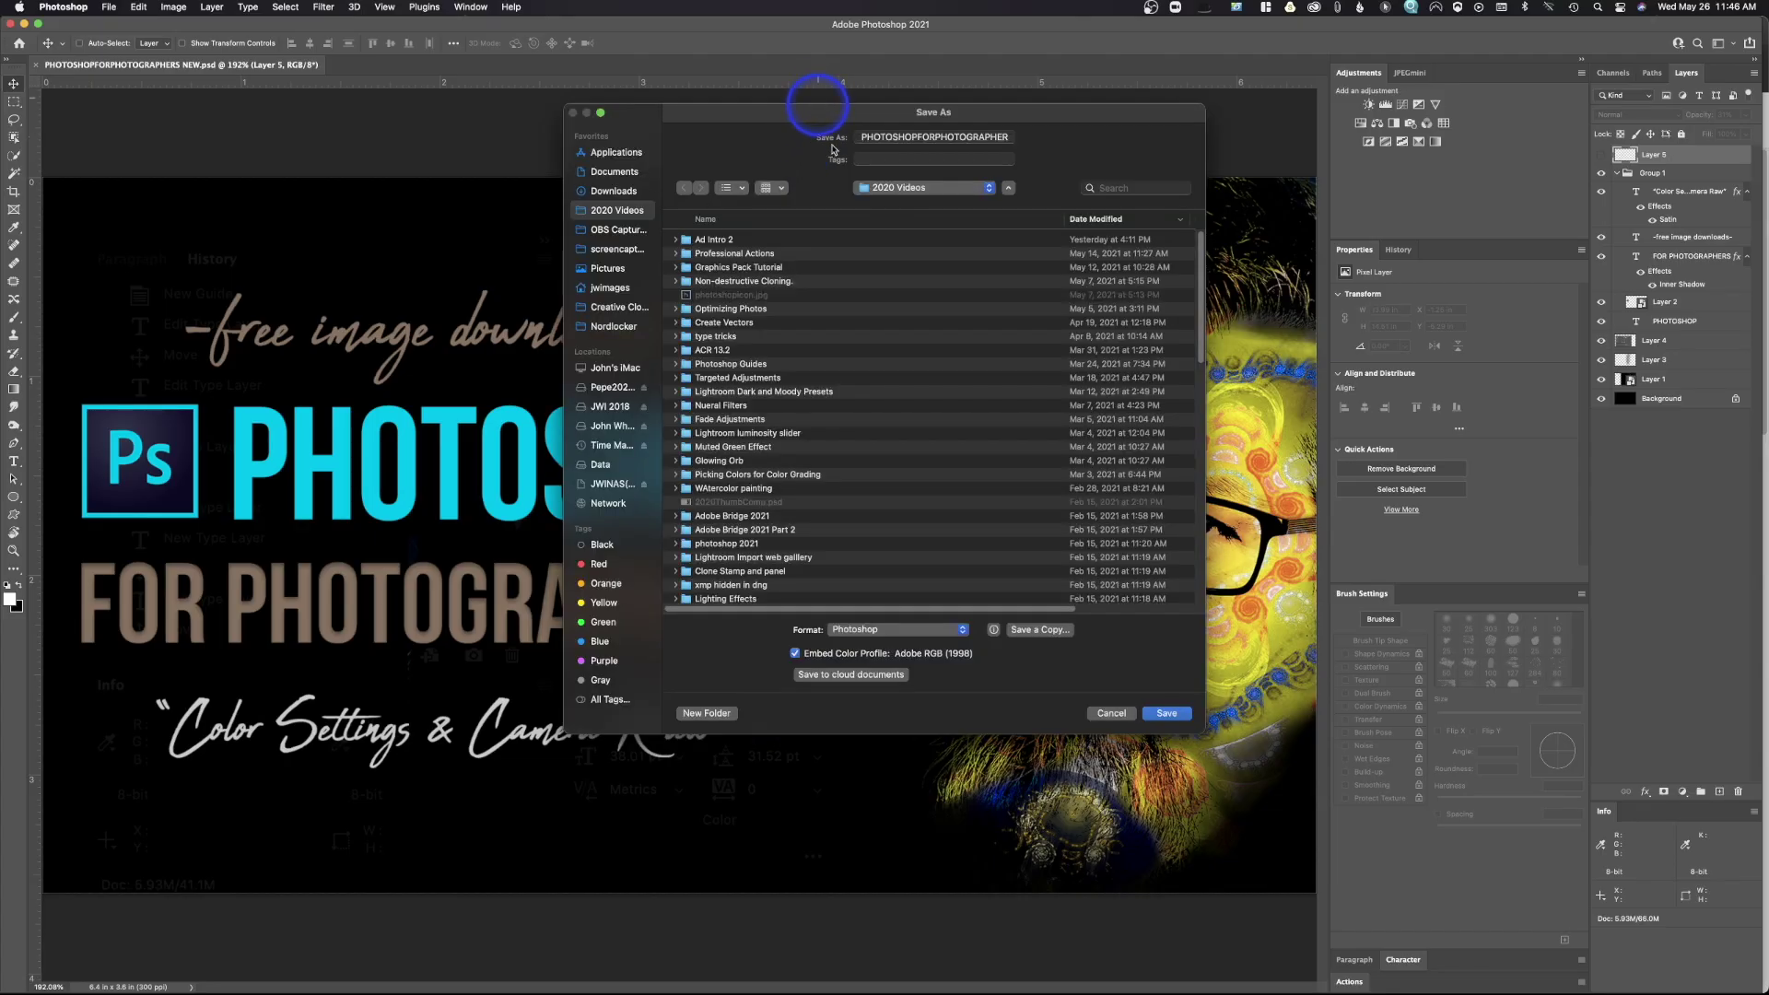
# Review the Photoshop, Large Document Format and TIFF formats, then cancel the Save As dialog.
pyautogui.click(908, 634)
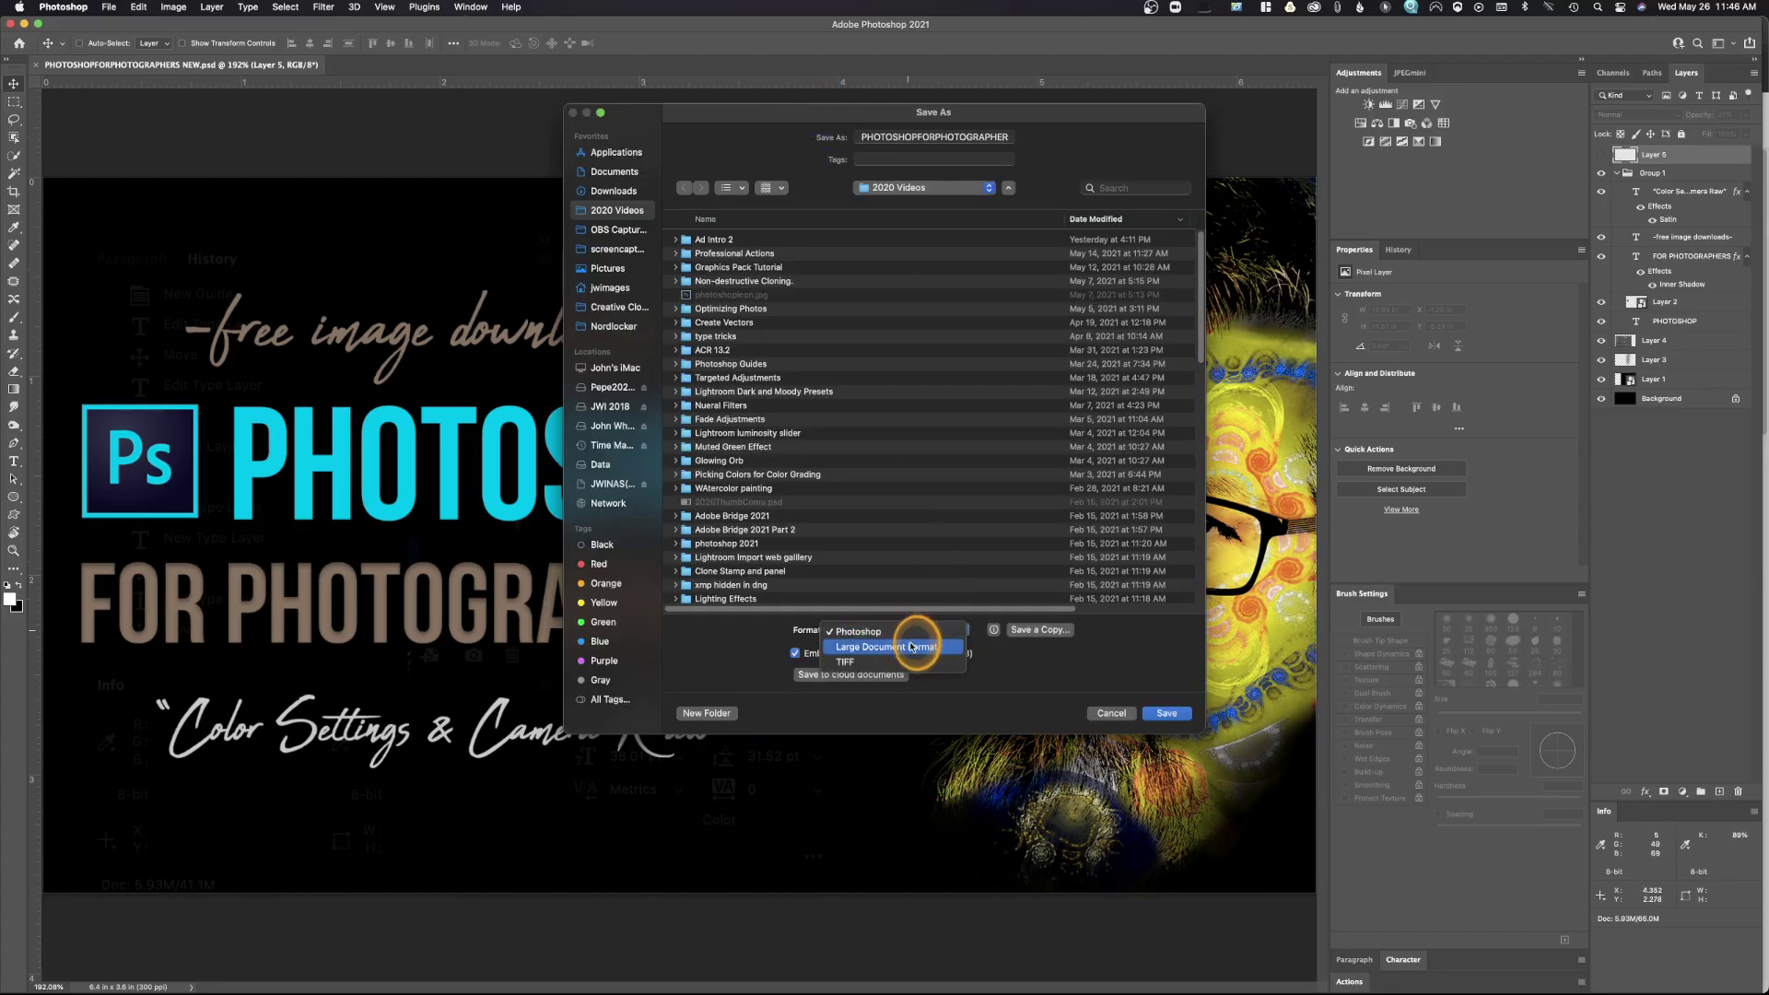
pyautogui.click(908, 632)
pyautogui.click(909, 632)
pyautogui.click(908, 633)
pyautogui.click(1112, 713)
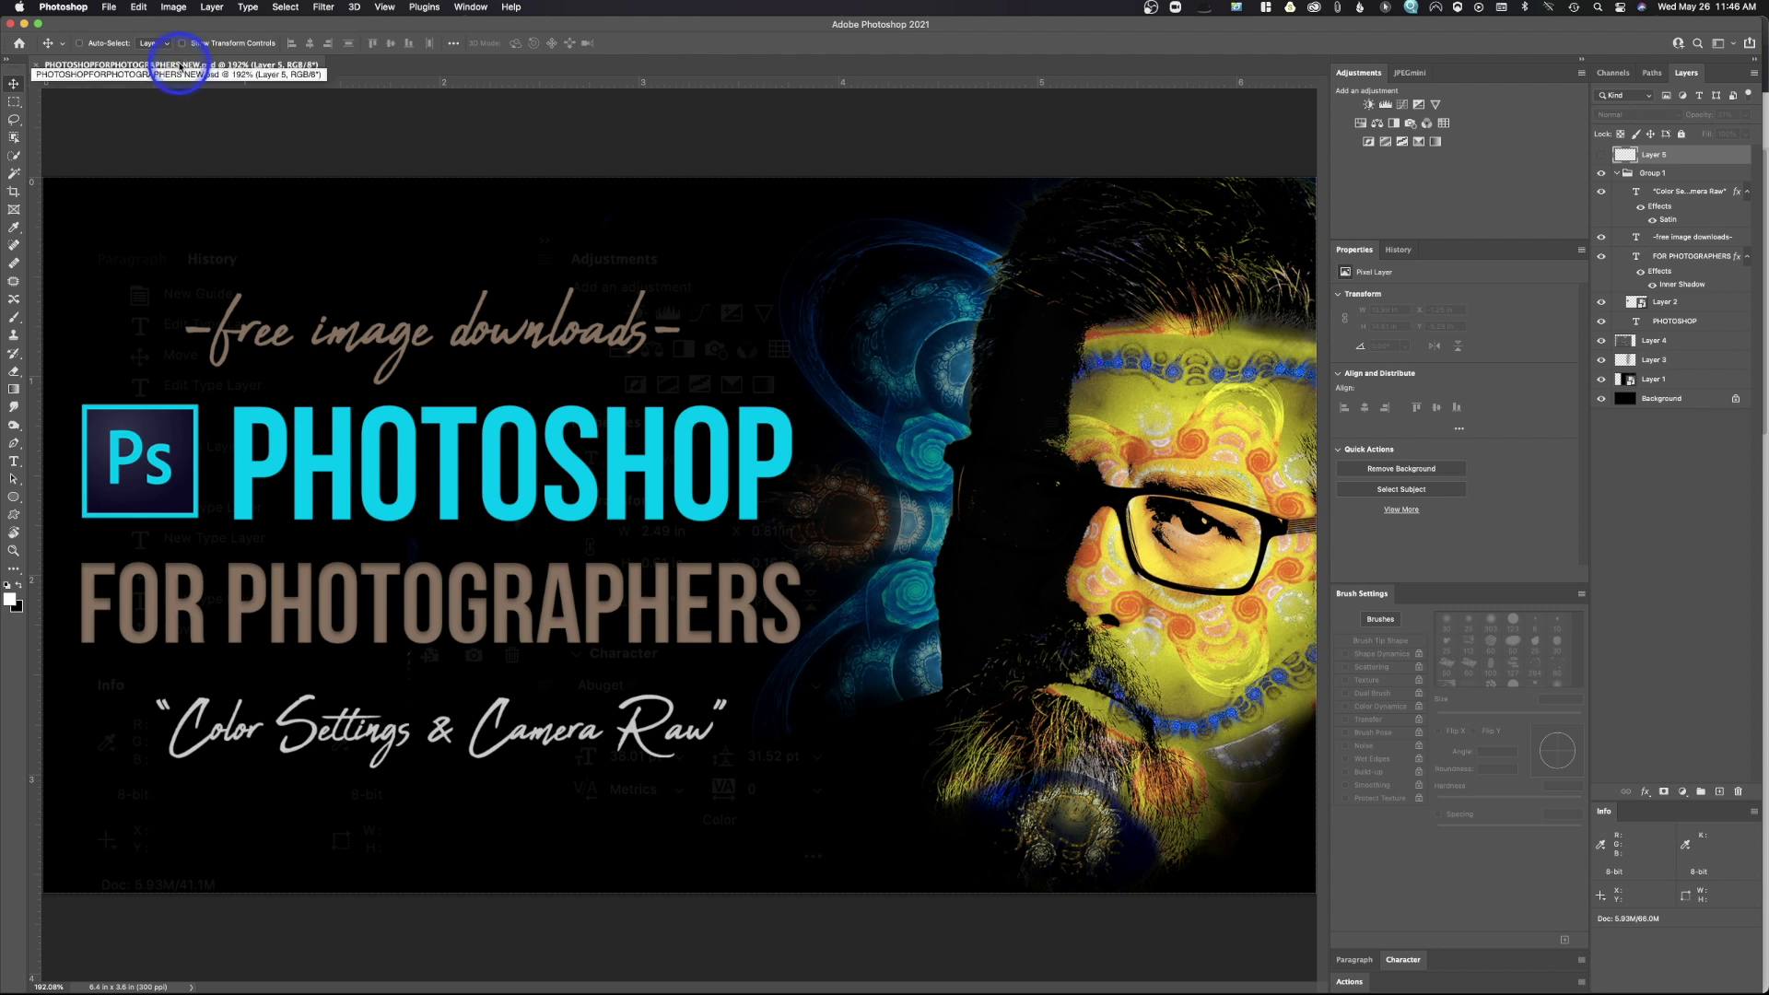
# Resize the thumbnail to 50 pixels wide (50 × 28 px) and zoom so it fills the window.
pyautogui.click(166, 6)
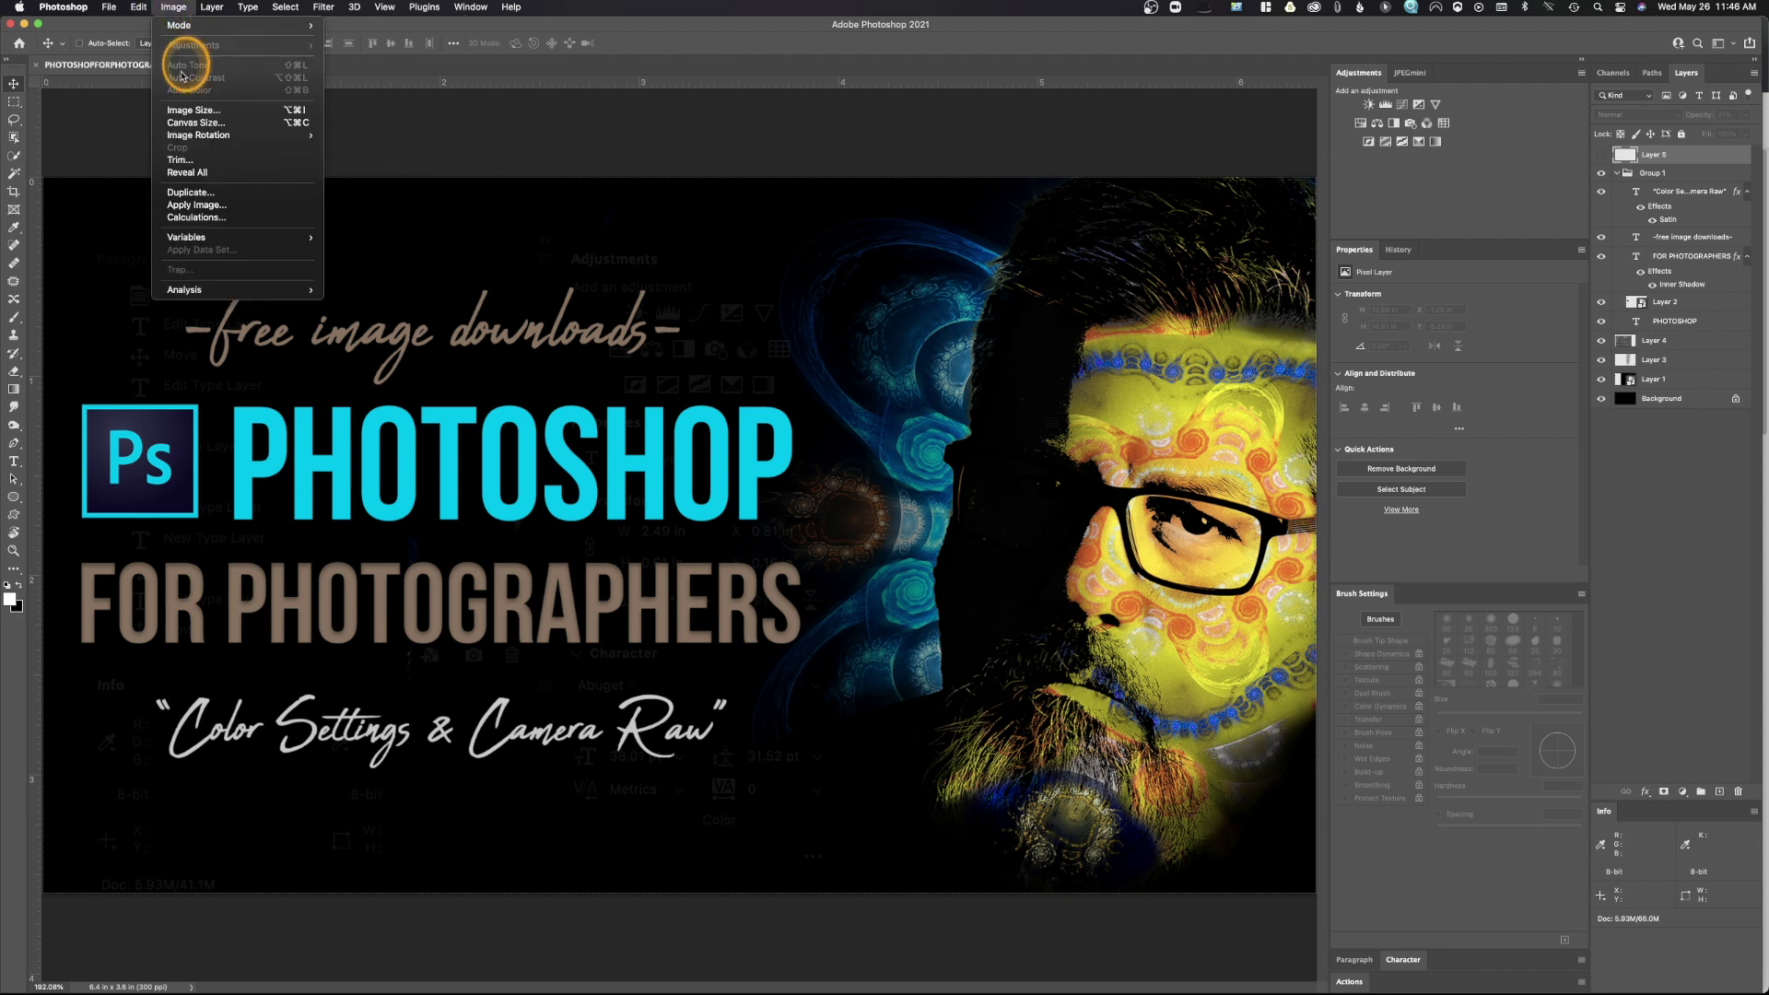
pyautogui.click(192, 116)
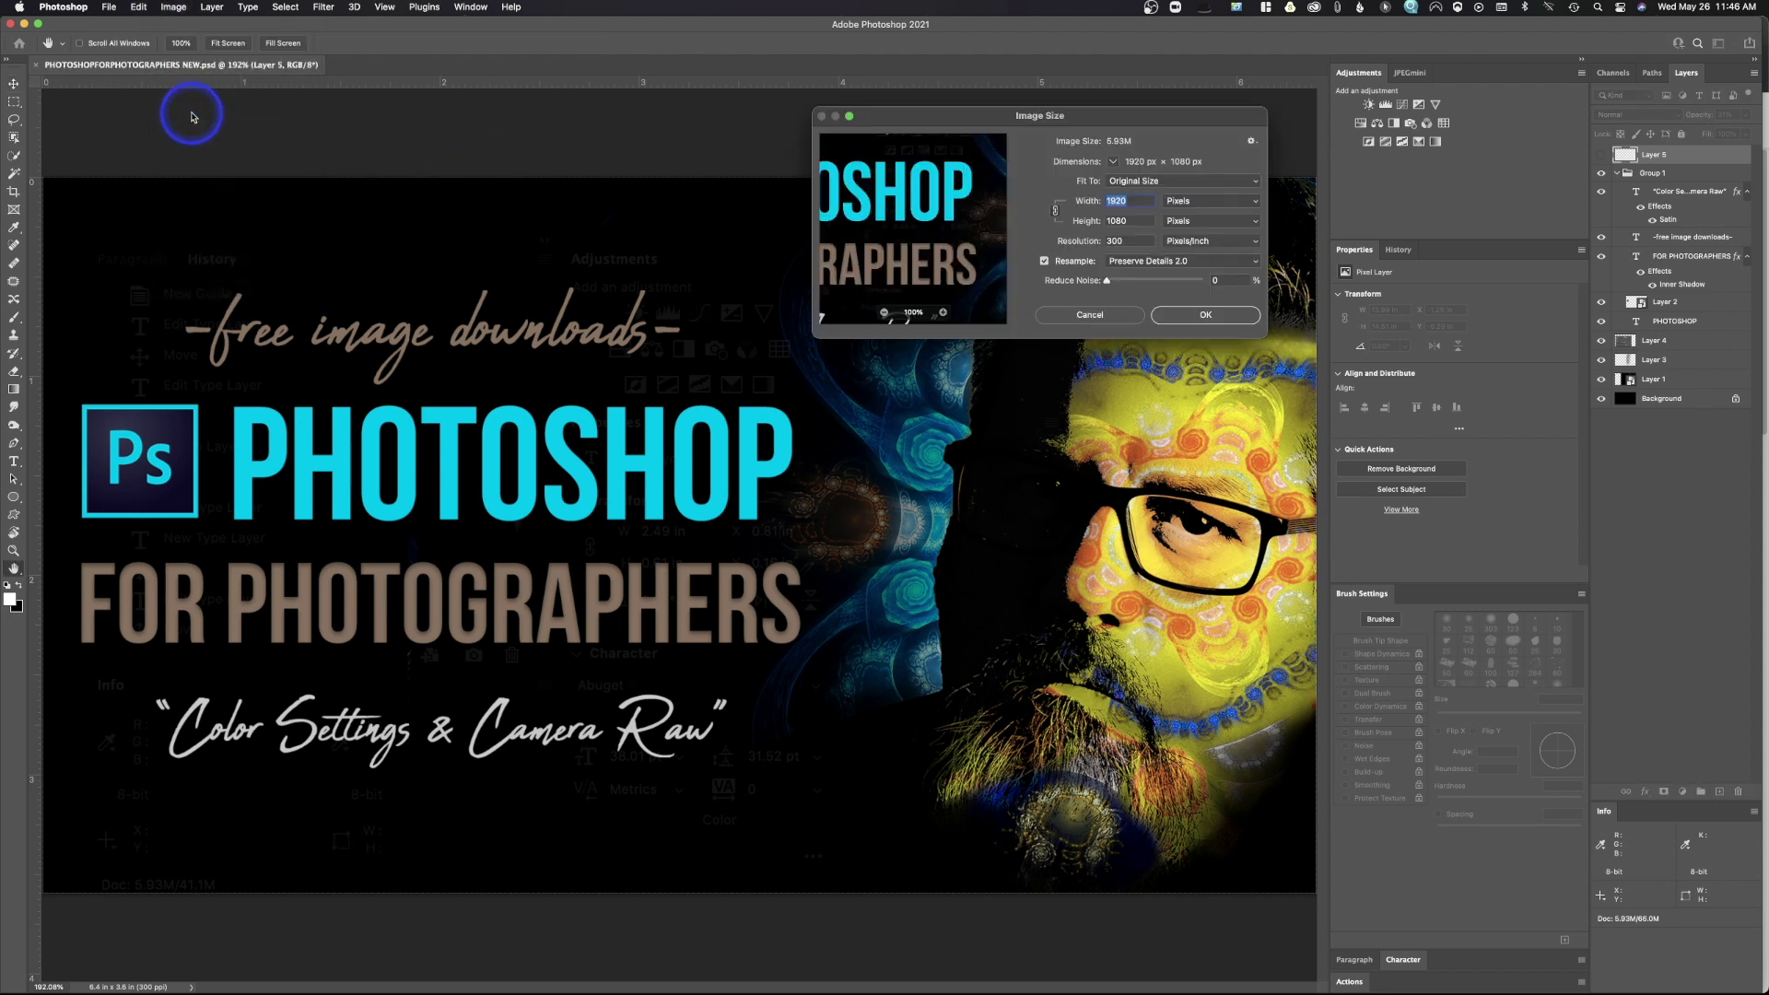
pyautogui.write('50')
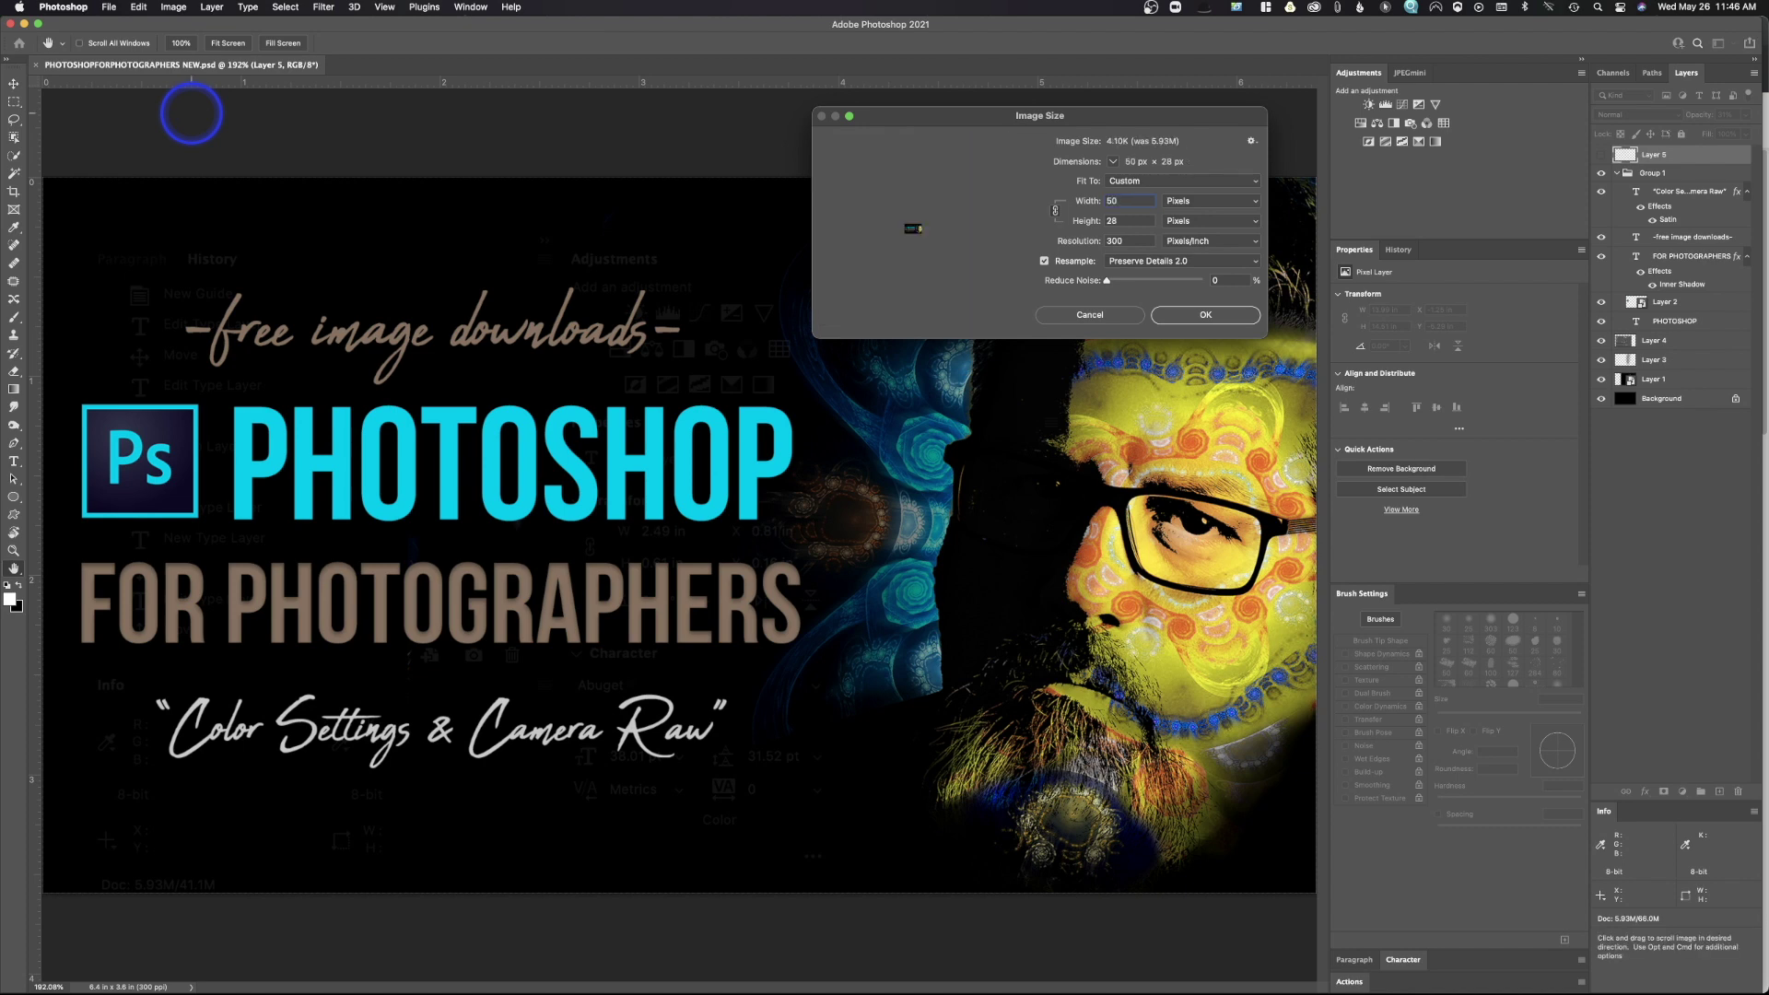
pyautogui.press('Return')
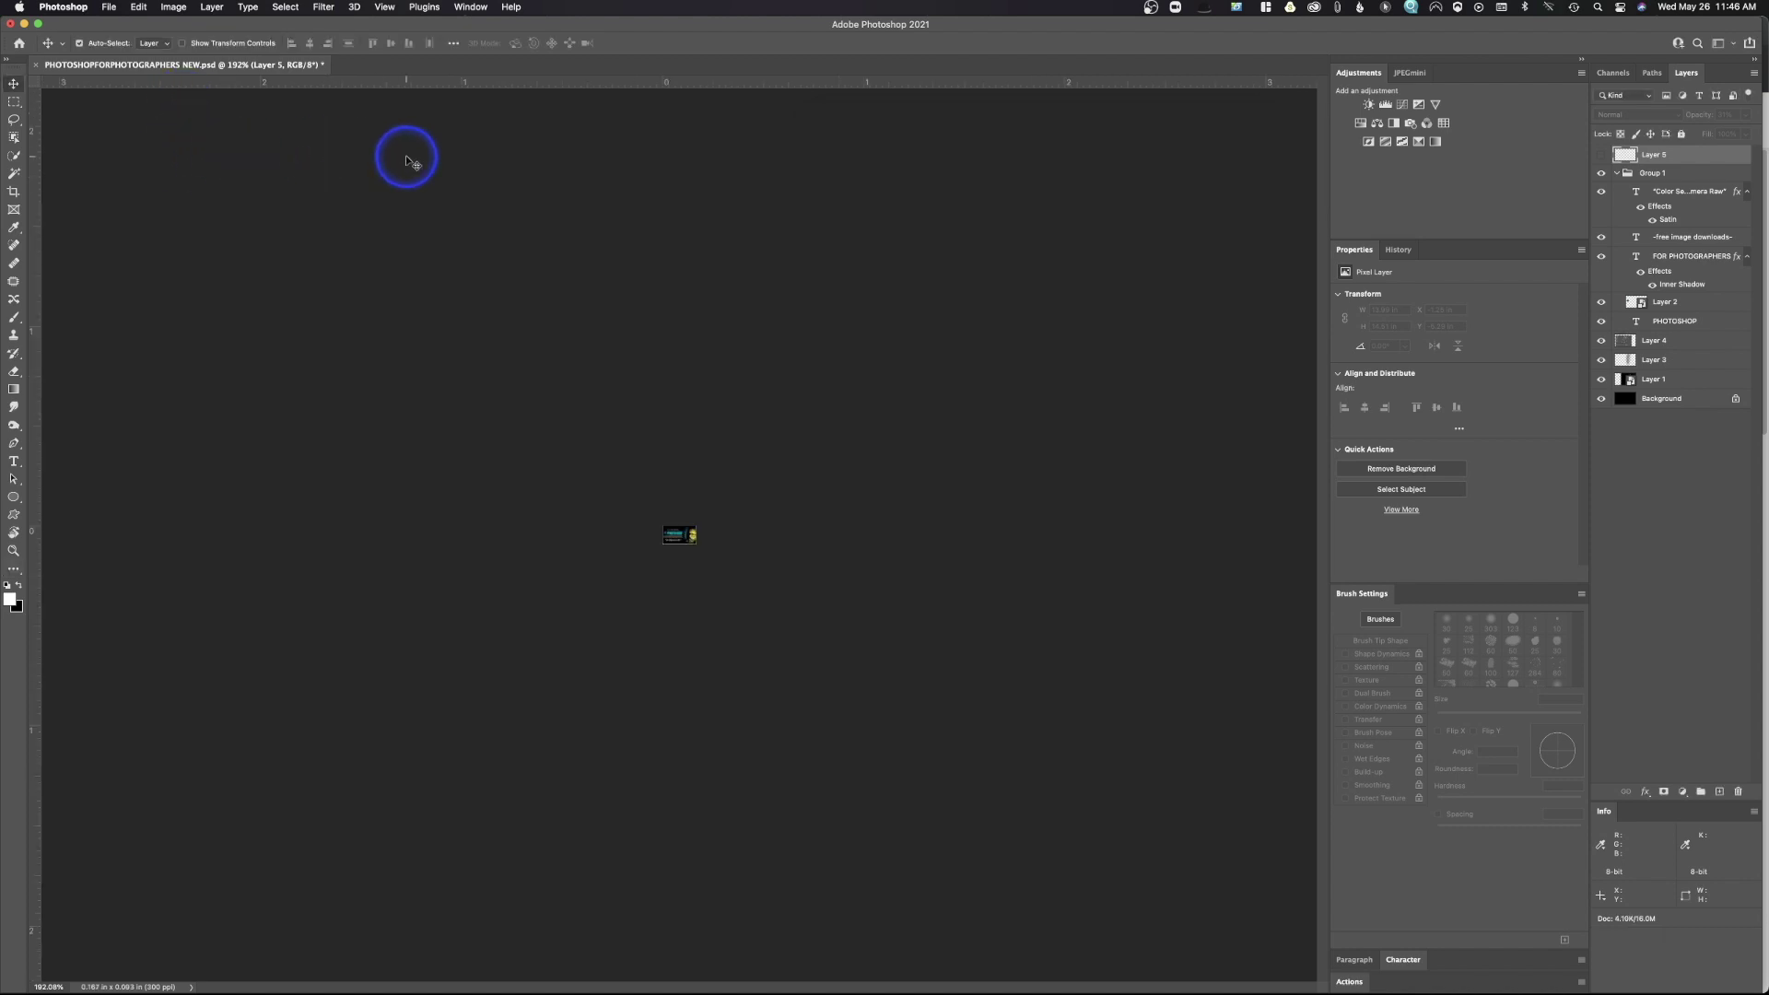
pyautogui.press('super+0')
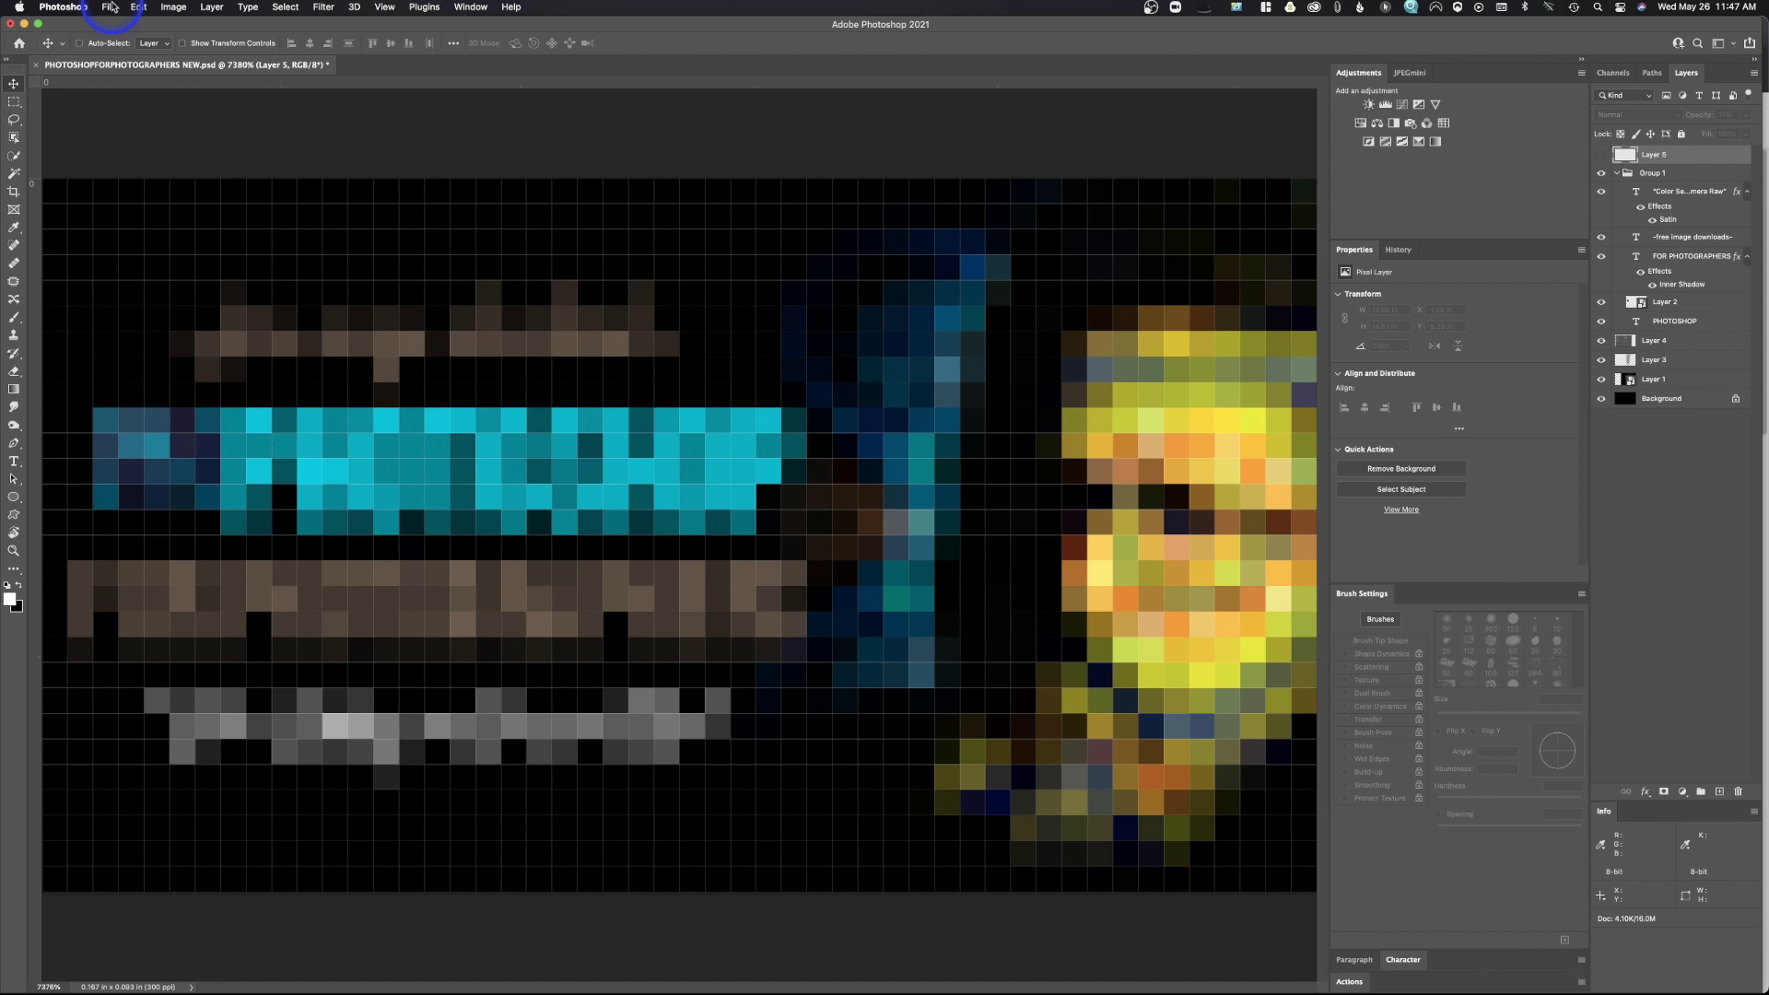
pyautogui.click(111, 8)
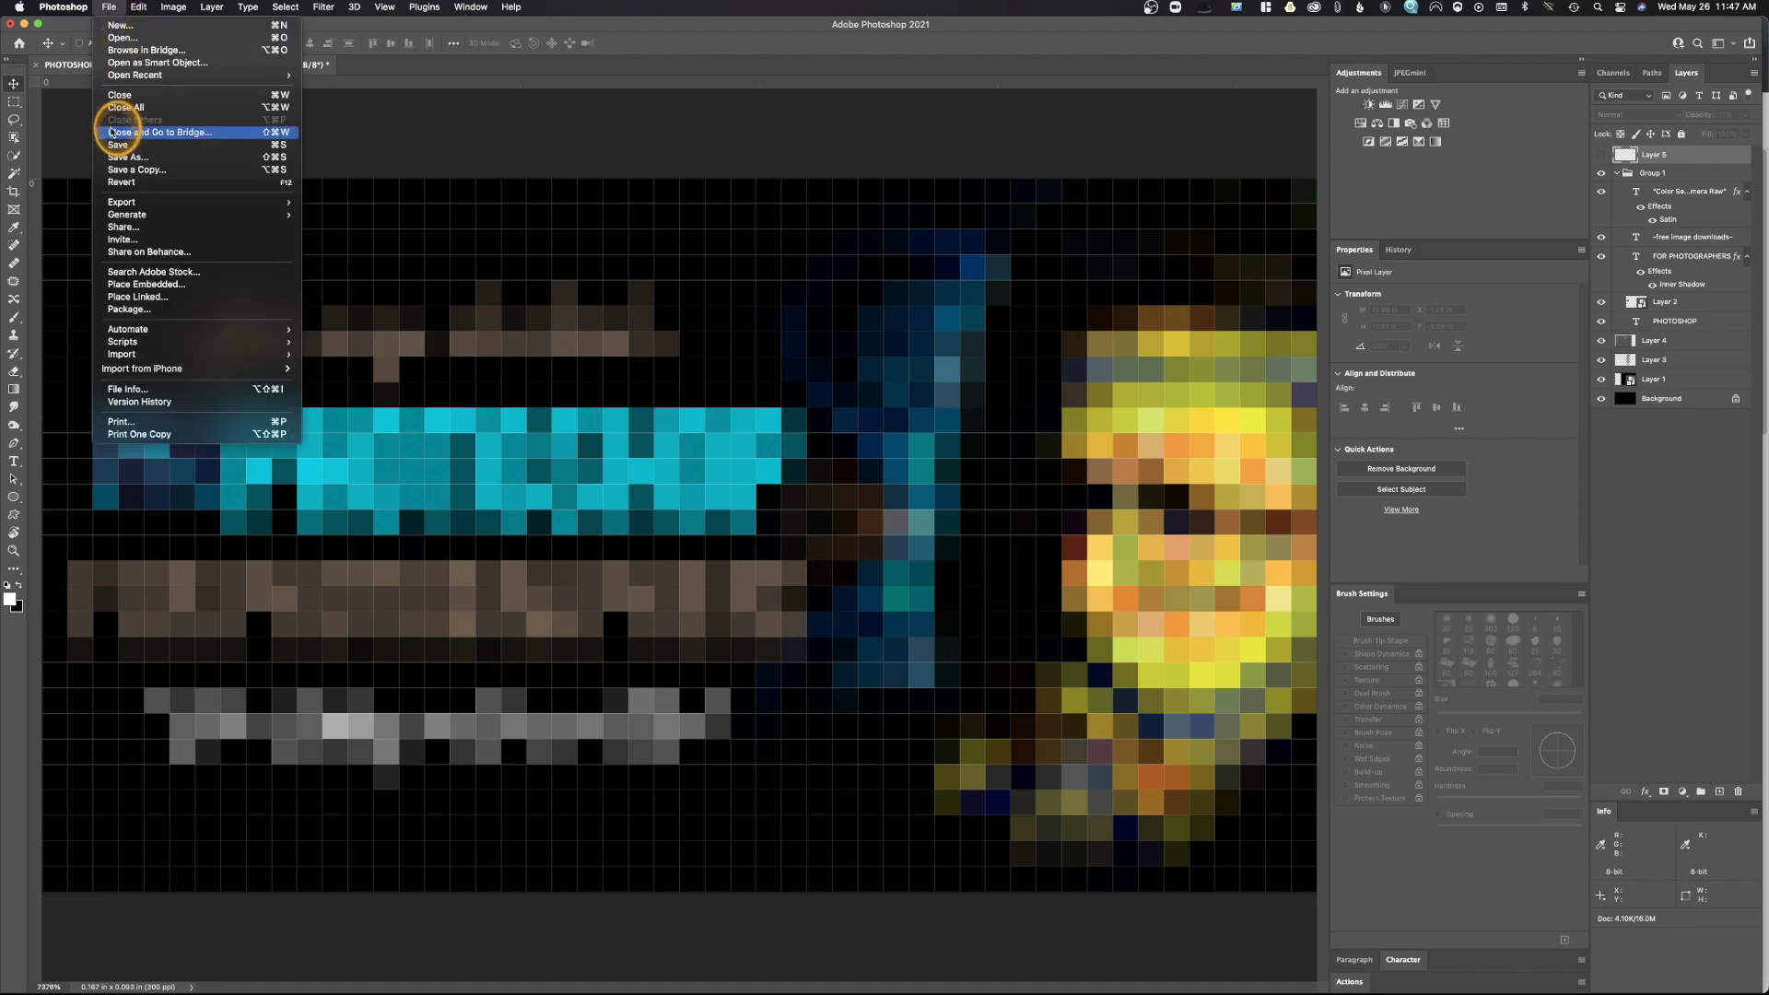
pyautogui.click(124, 157)
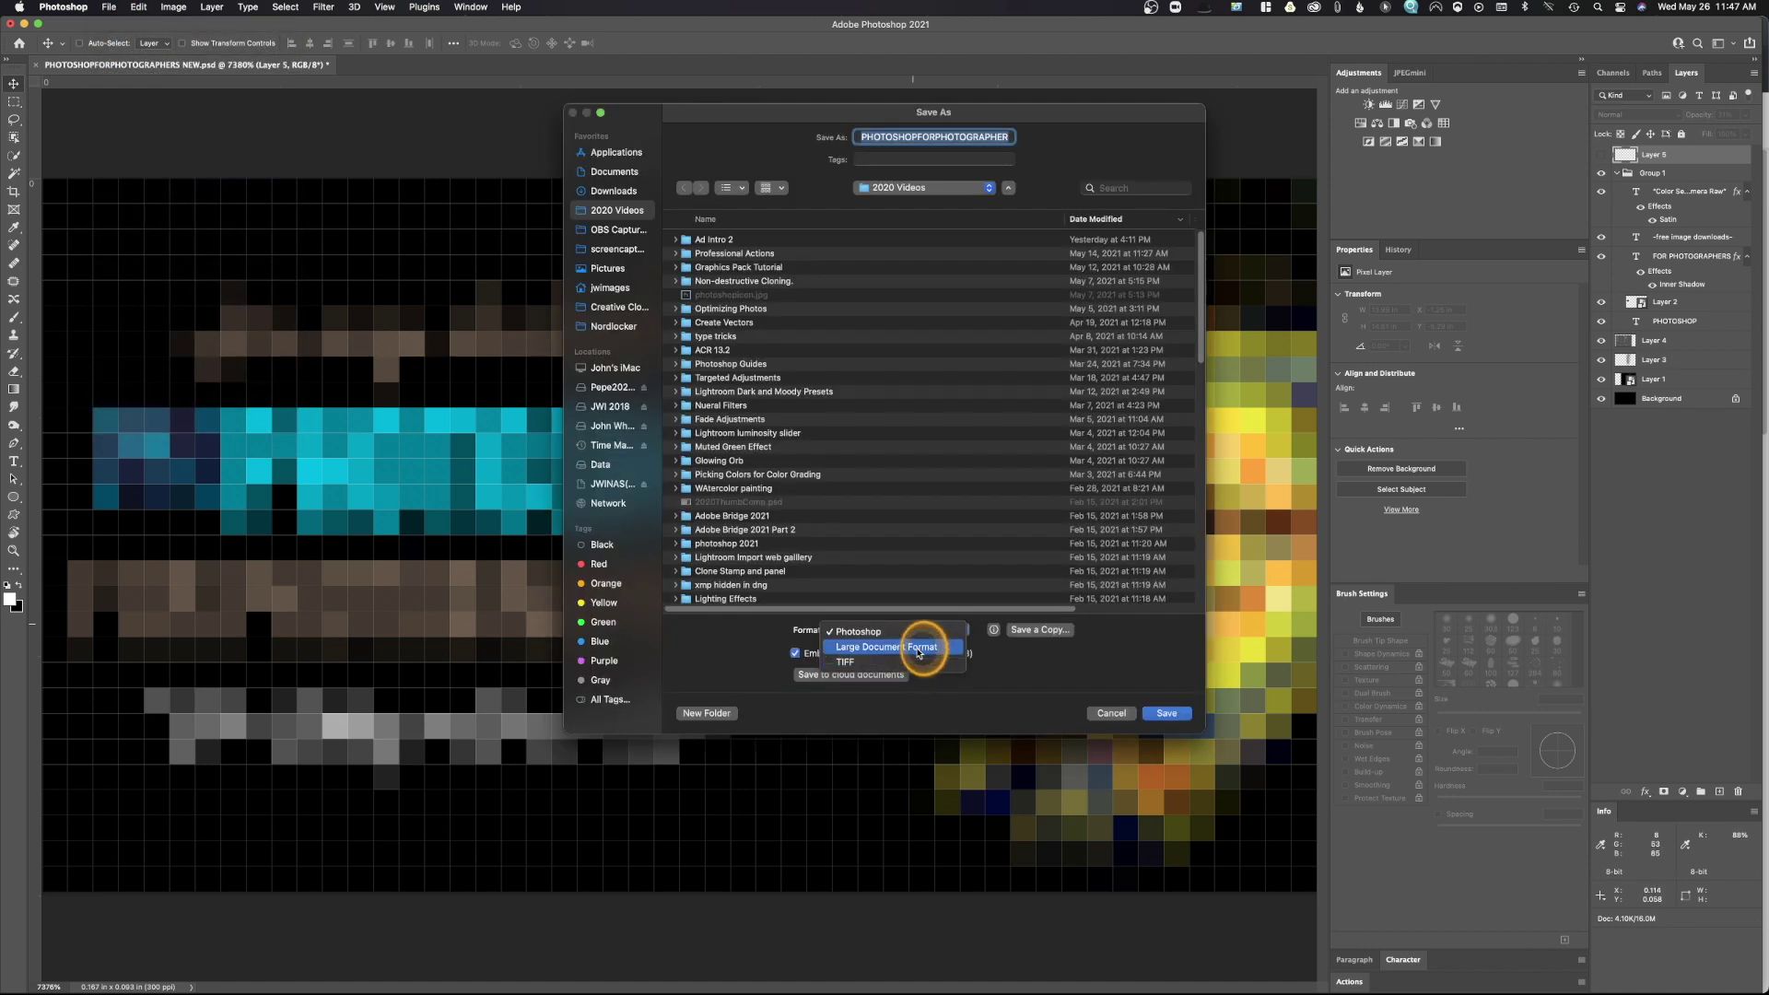
pyautogui.click(917, 634)
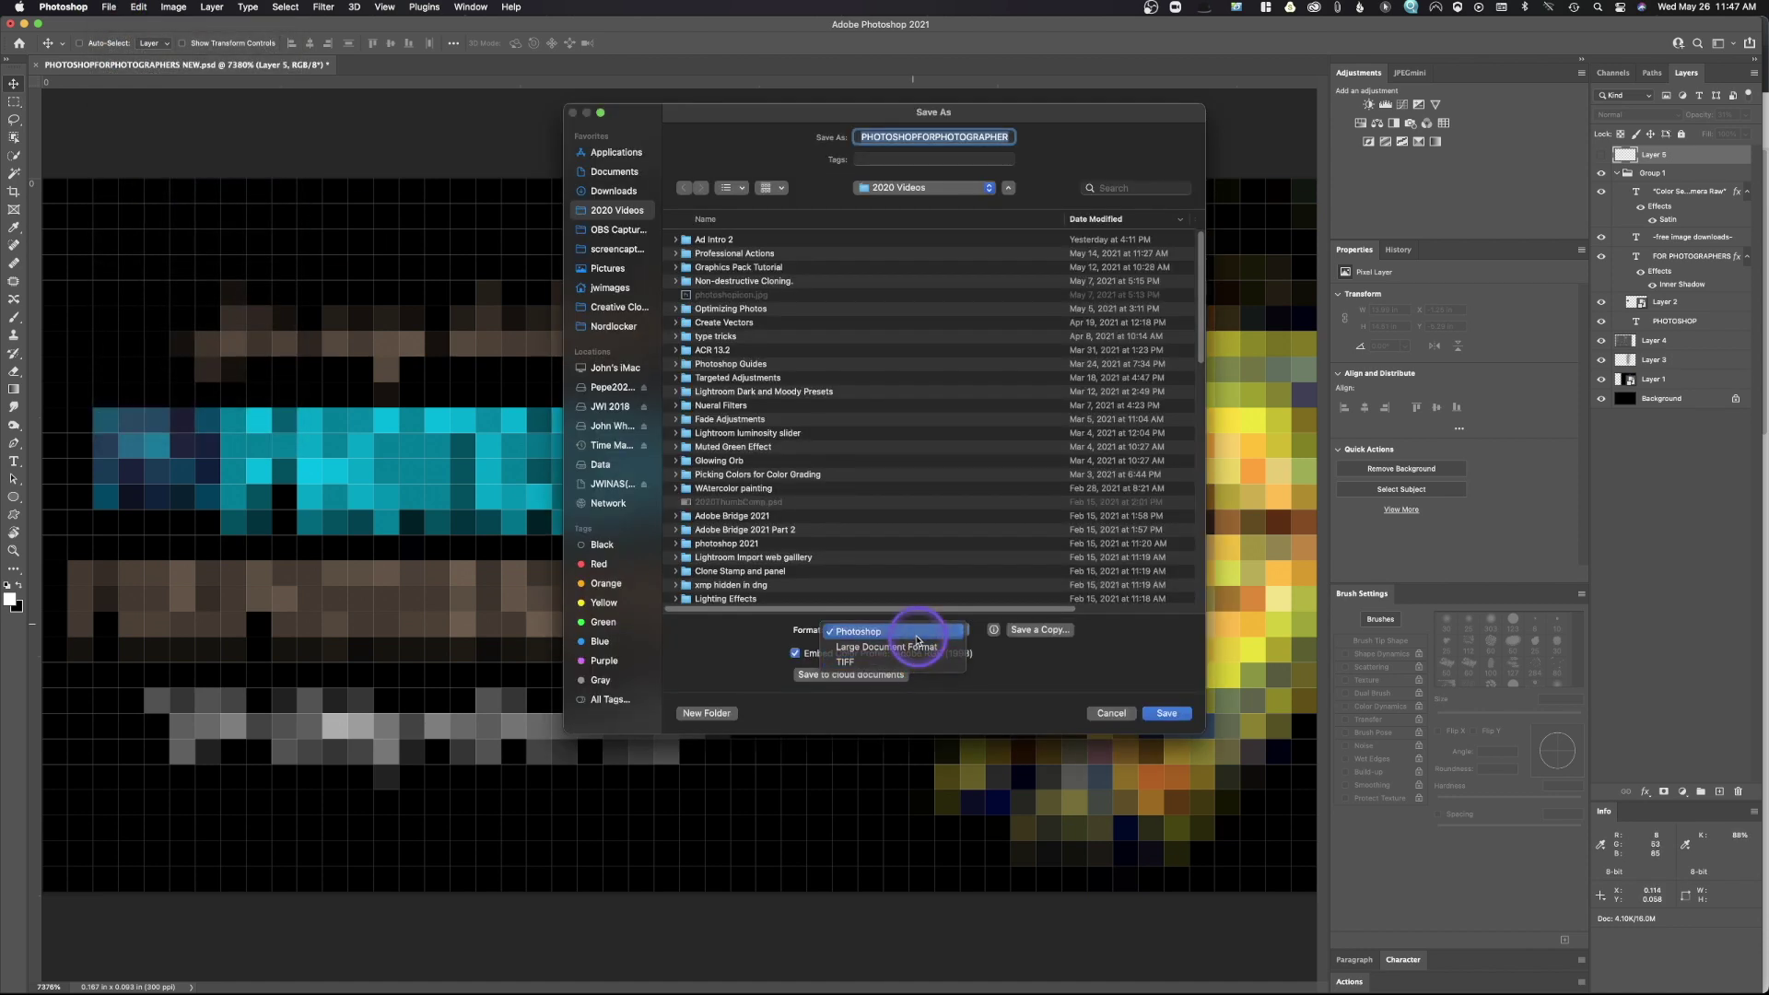
pyautogui.click(910, 631)
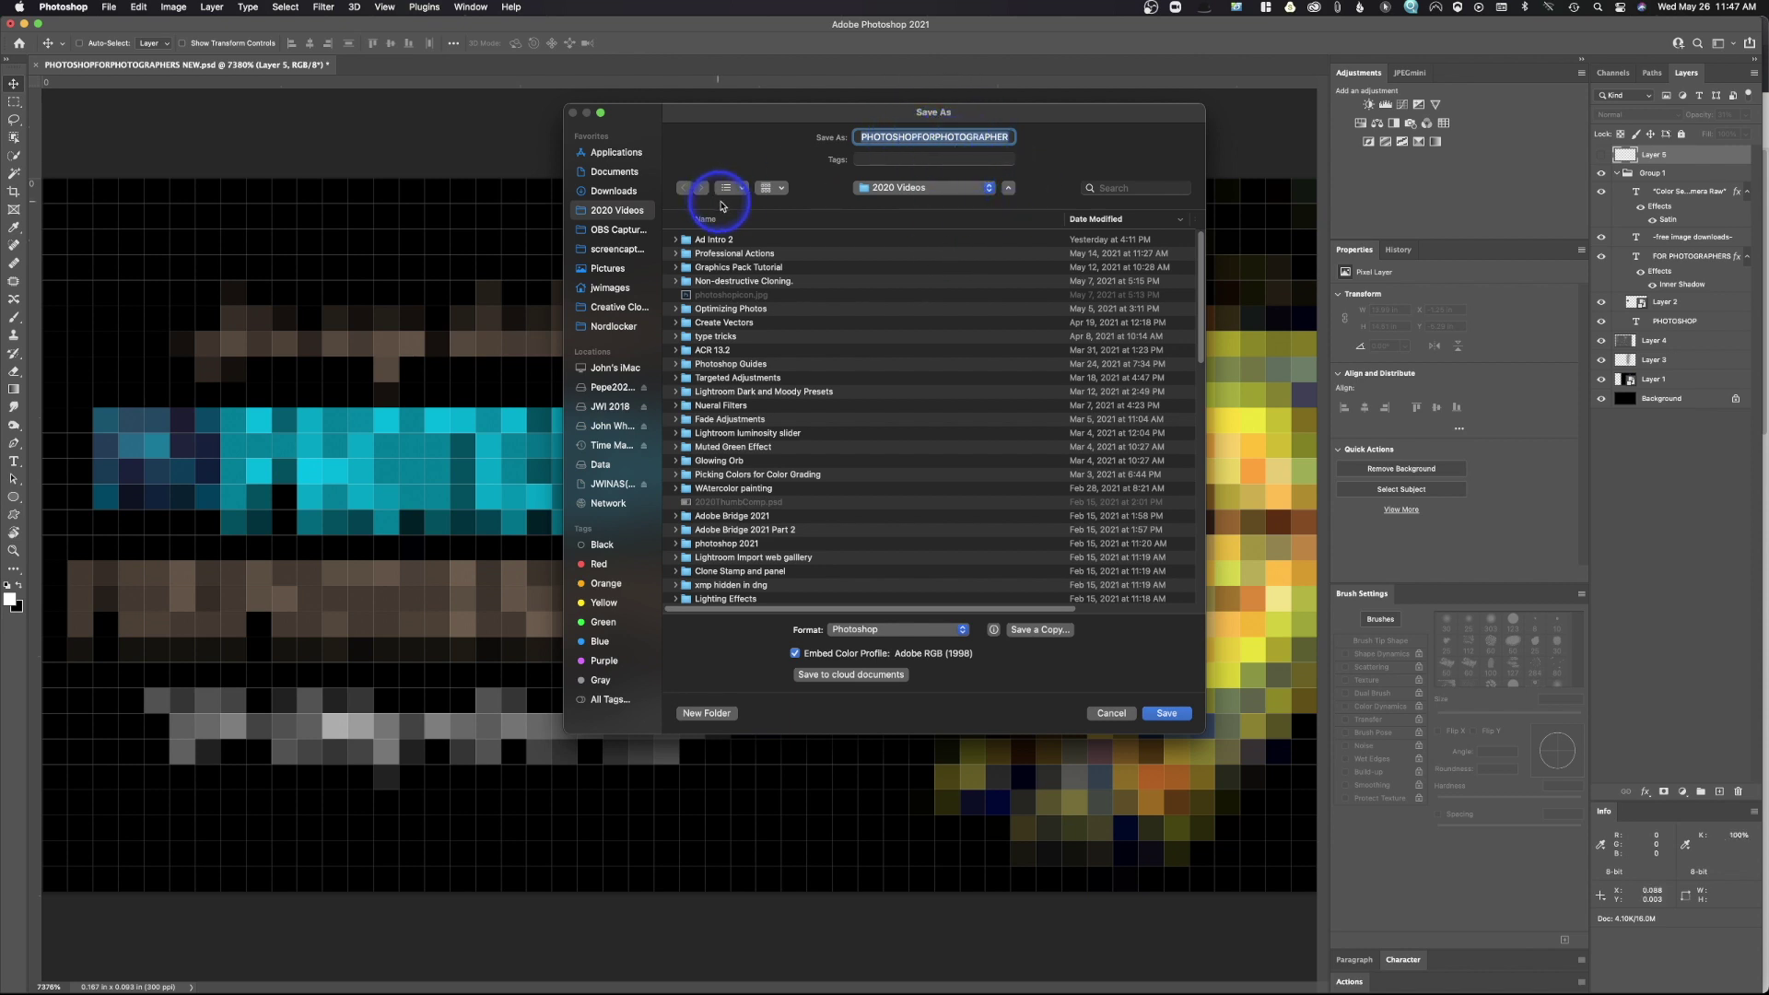
pyautogui.click(1111, 713)
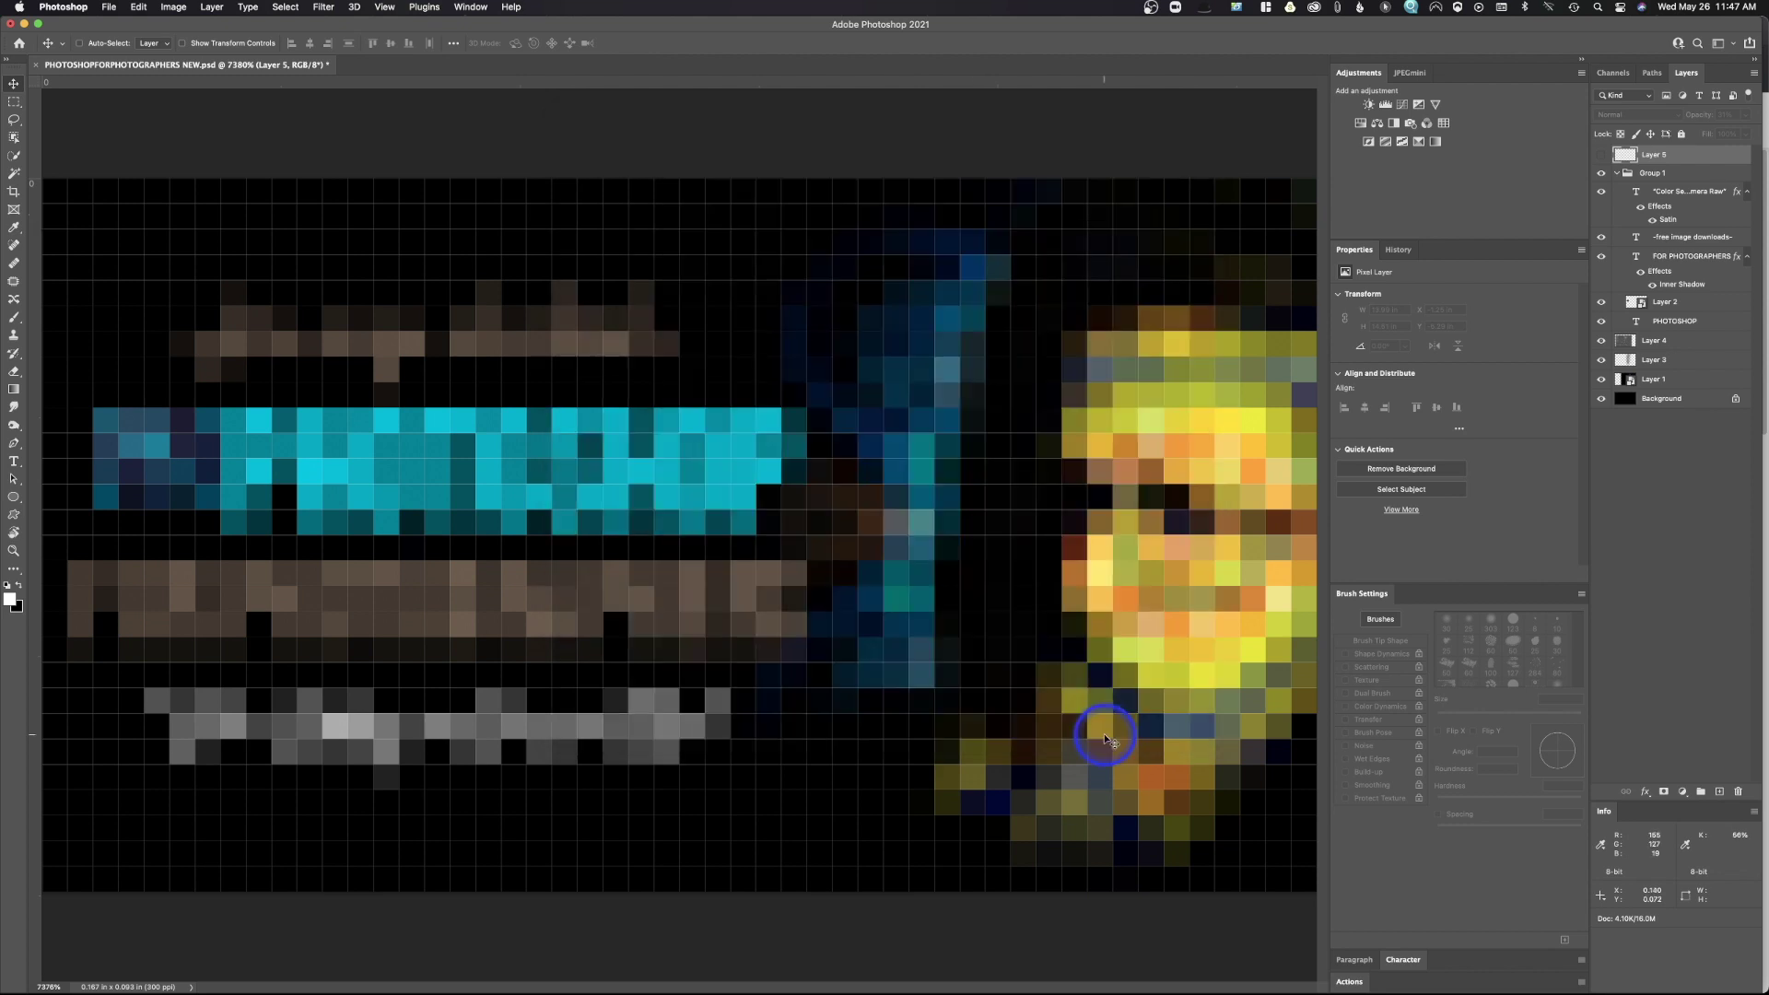
# From File > Save As, keep the Photoshop format and switch to the Save a Copy dialog.
pyautogui.click(109, 7)
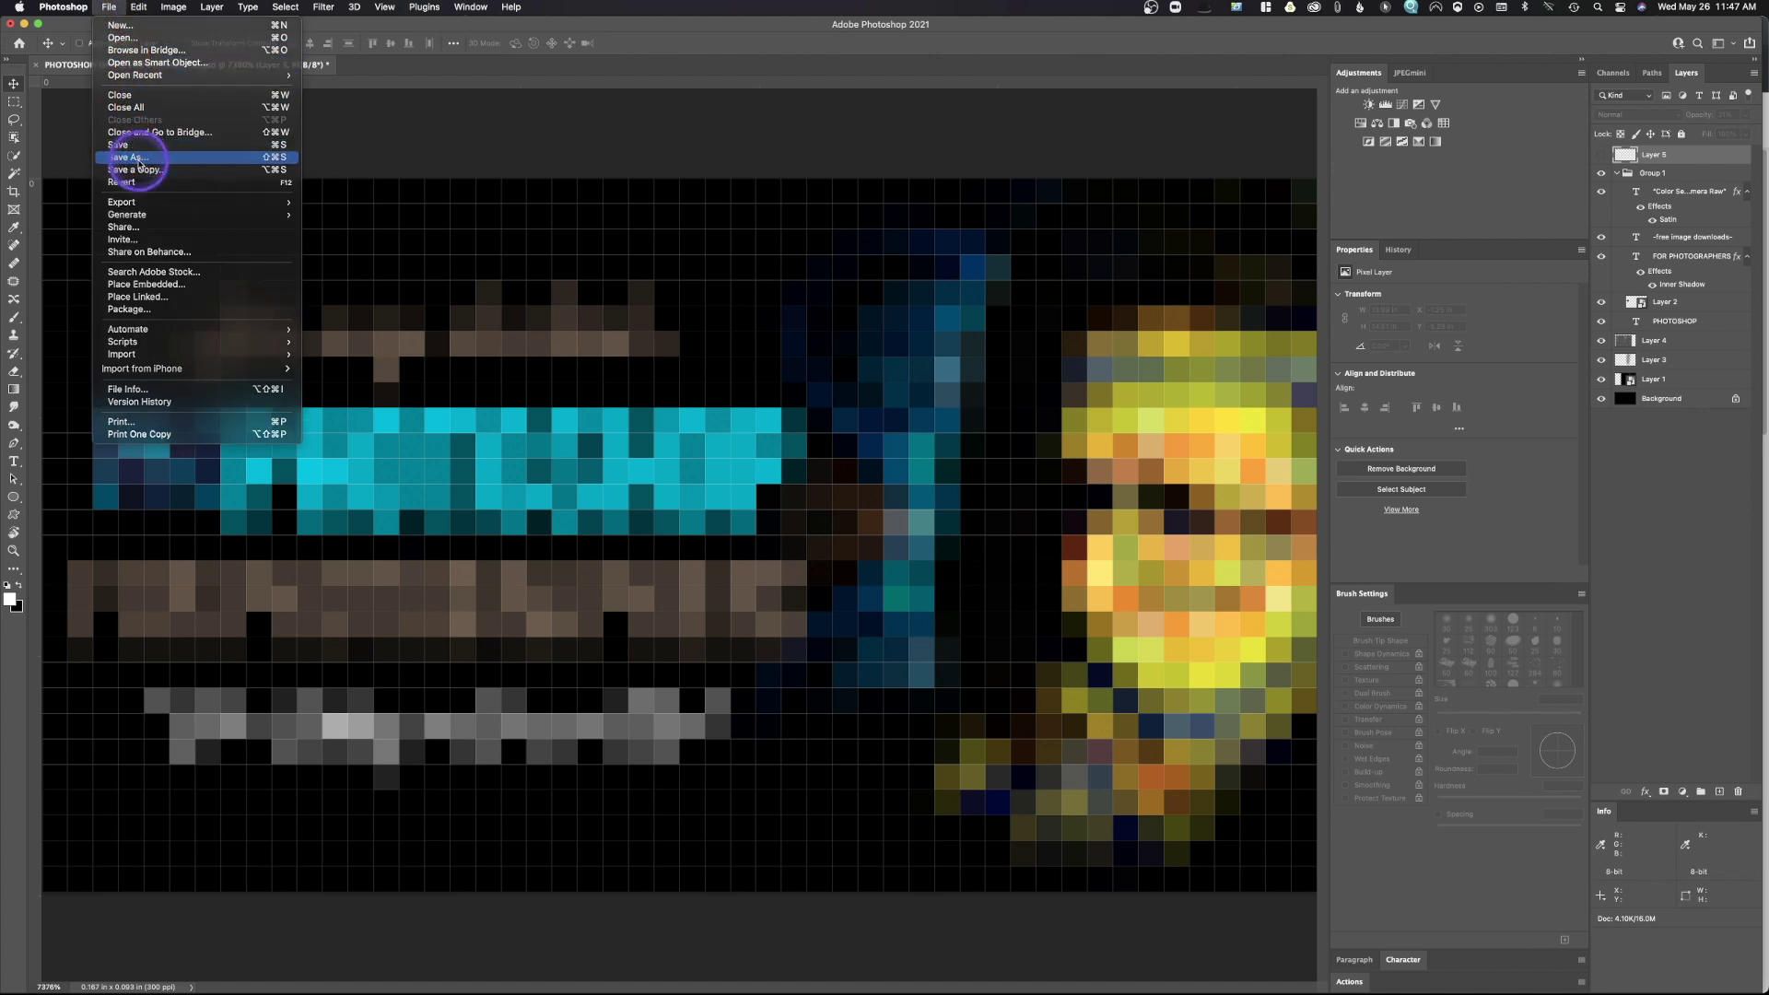
pyautogui.click(707, 338)
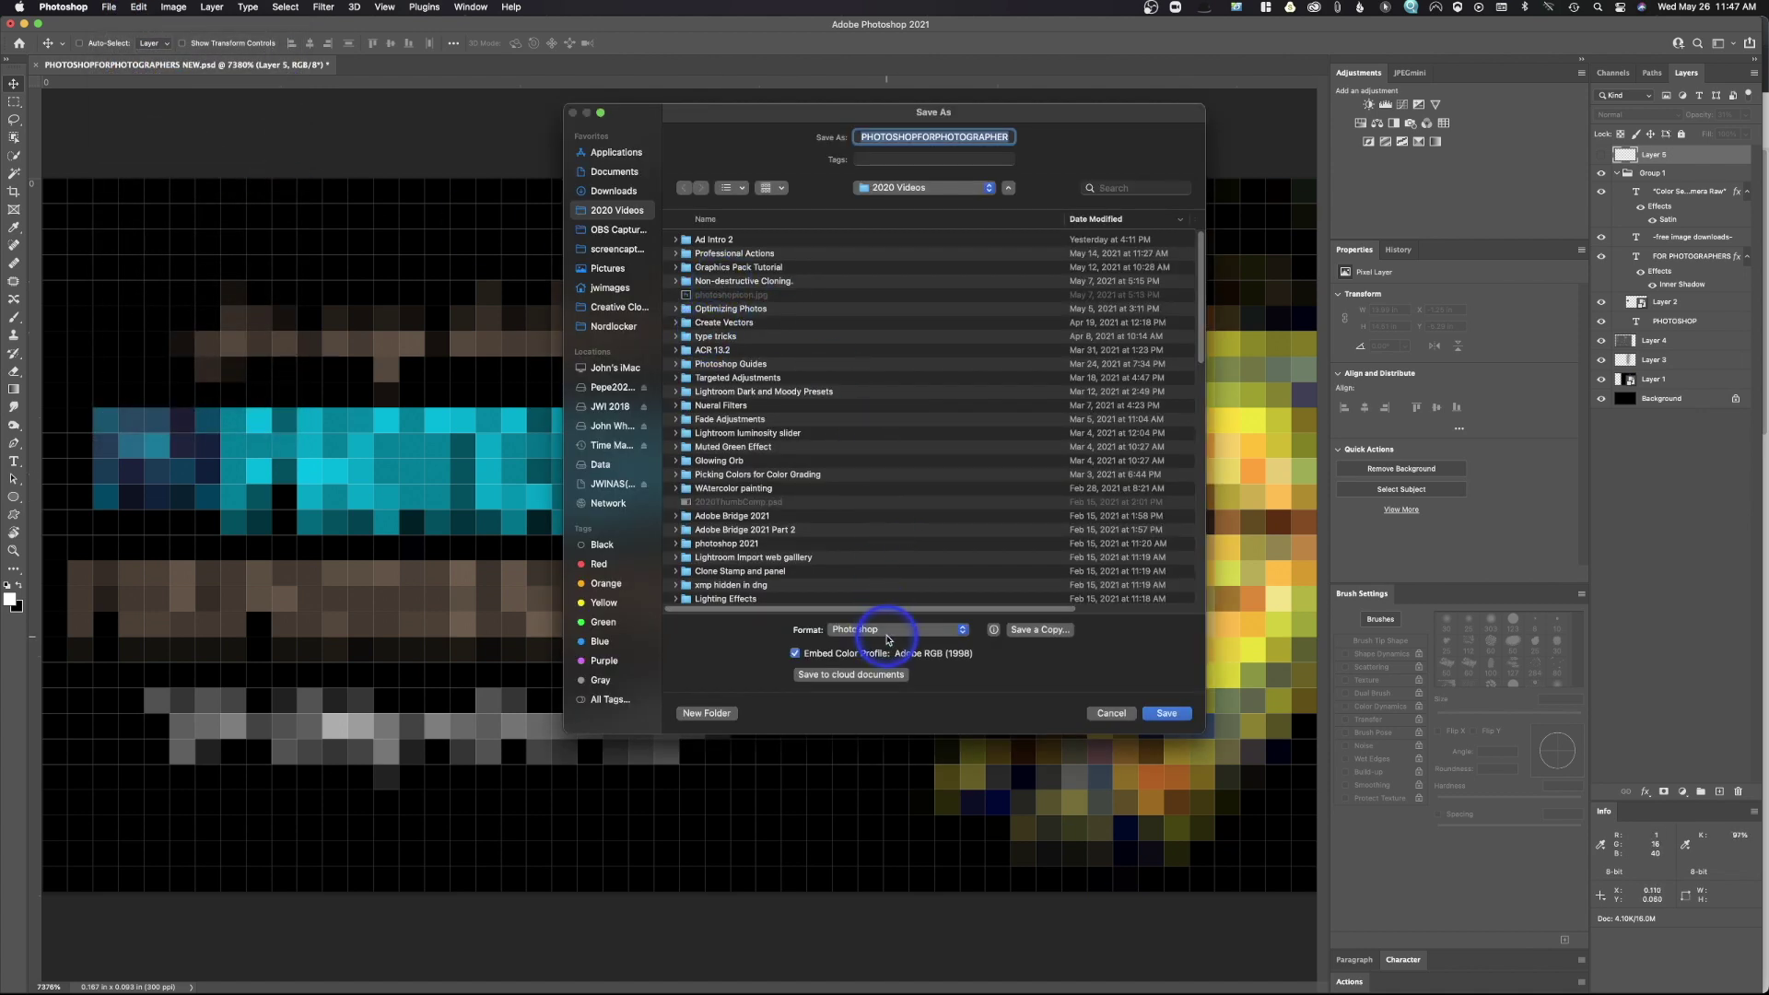
pyautogui.click(886, 633)
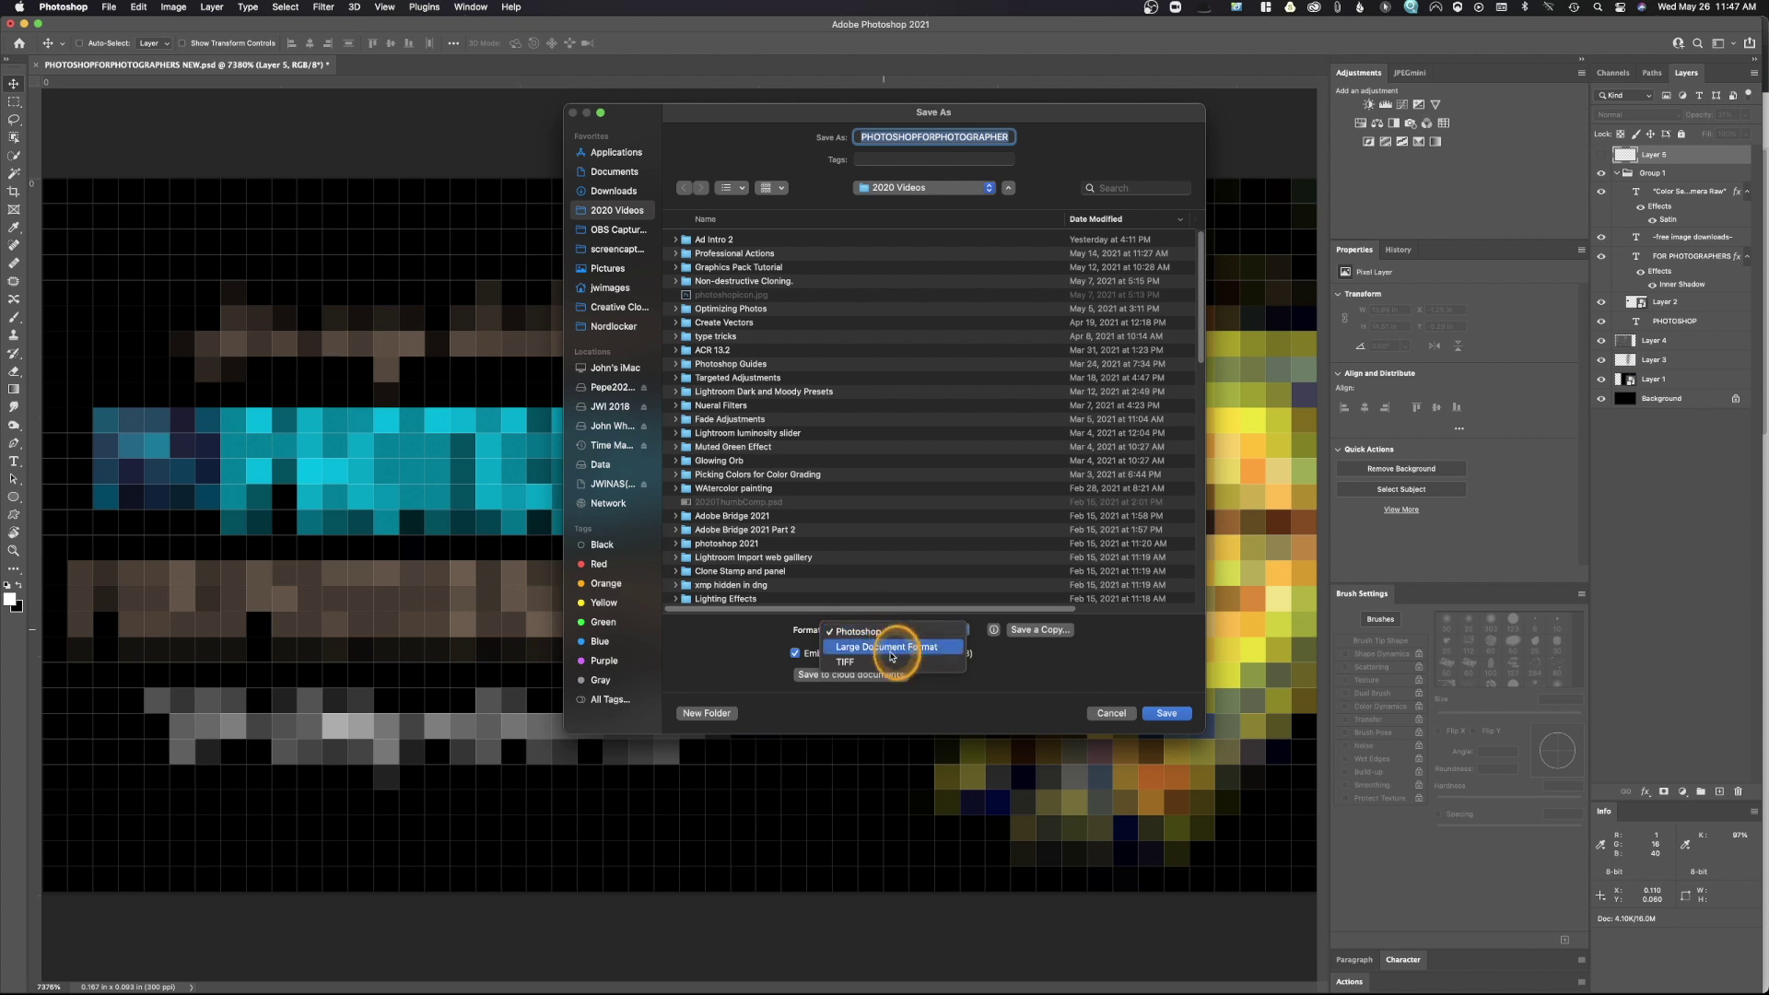
pyautogui.click(896, 633)
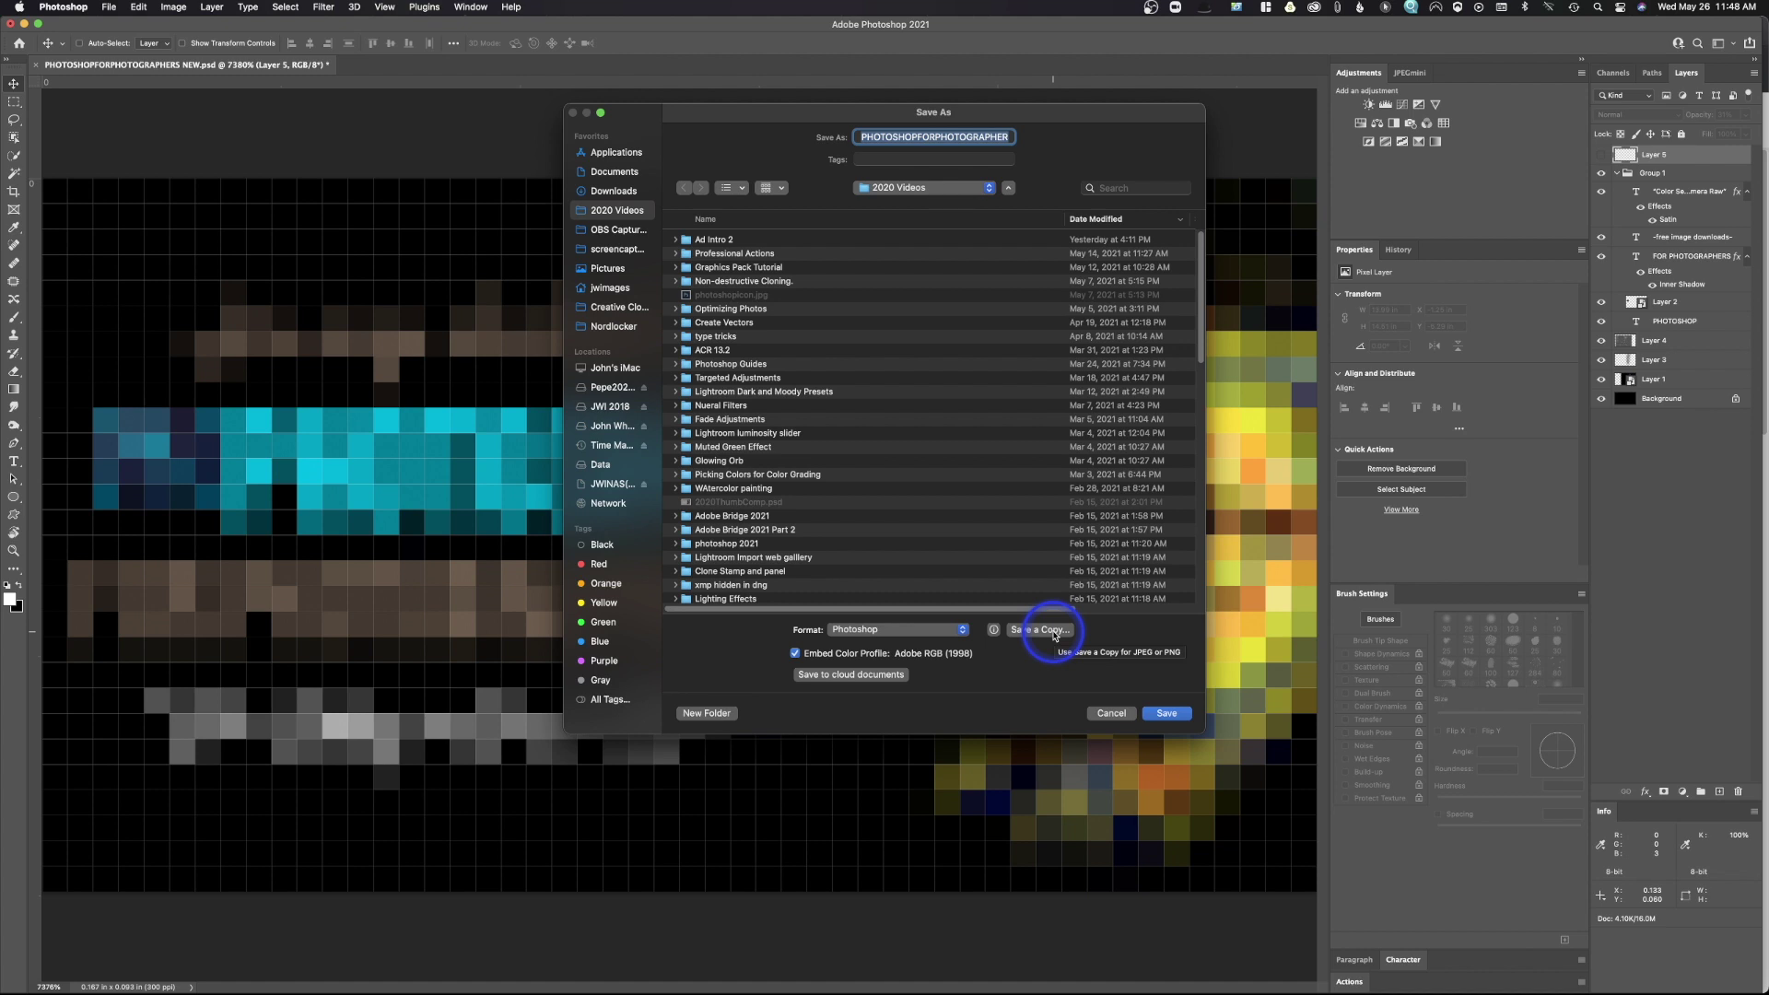
pyautogui.click(1053, 630)
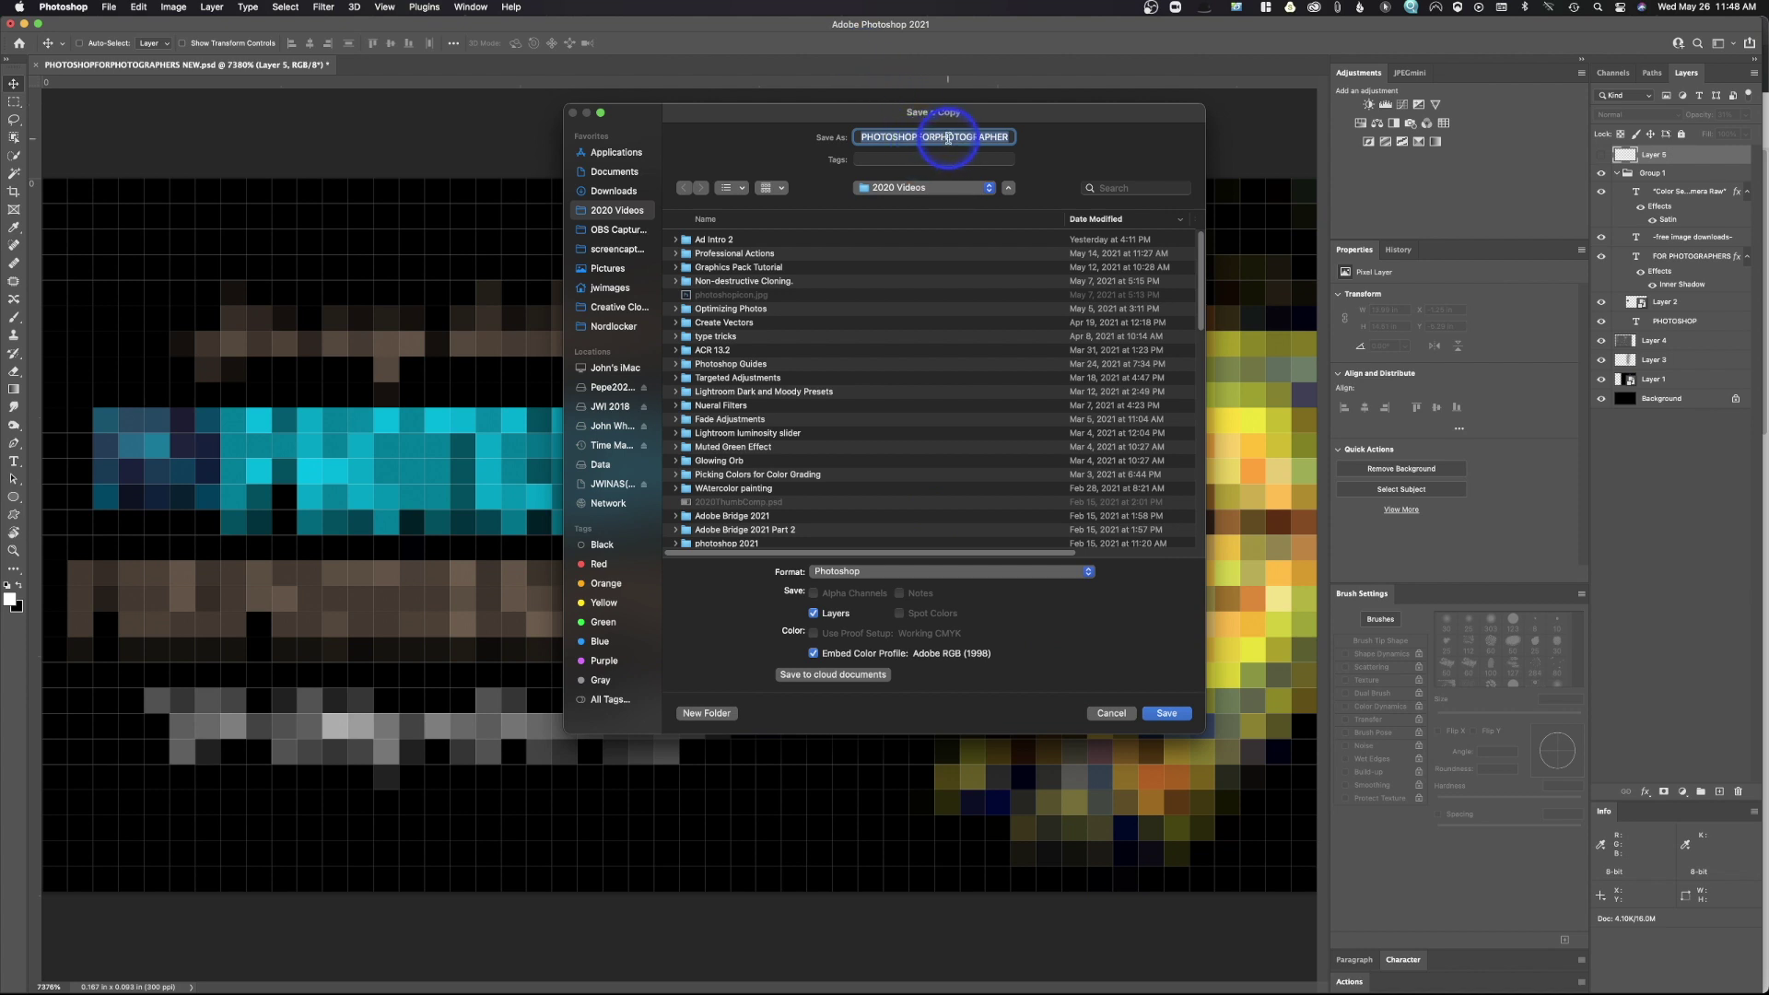
# Select 'copy' in the file name, keep Photoshop format, then cancel without saving.
pyautogui.press('Right')
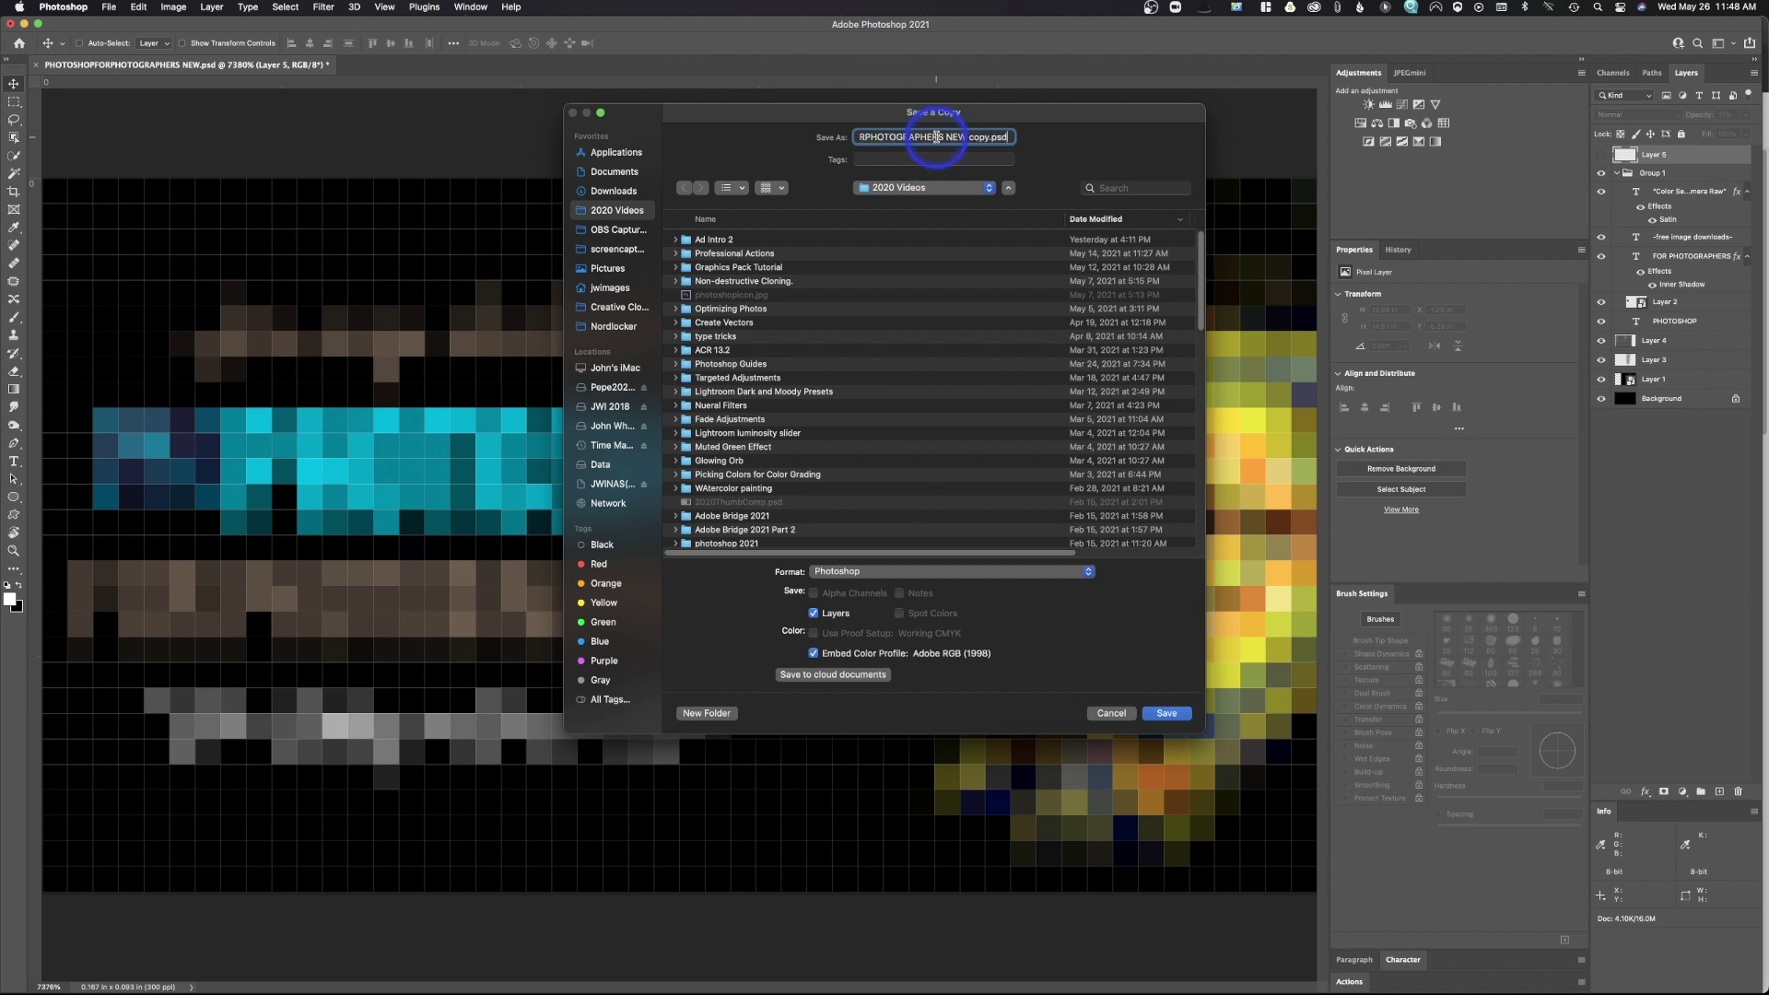
pyautogui.click(980, 138)
pyautogui.doubleClick(981, 139)
pyautogui.click(945, 572)
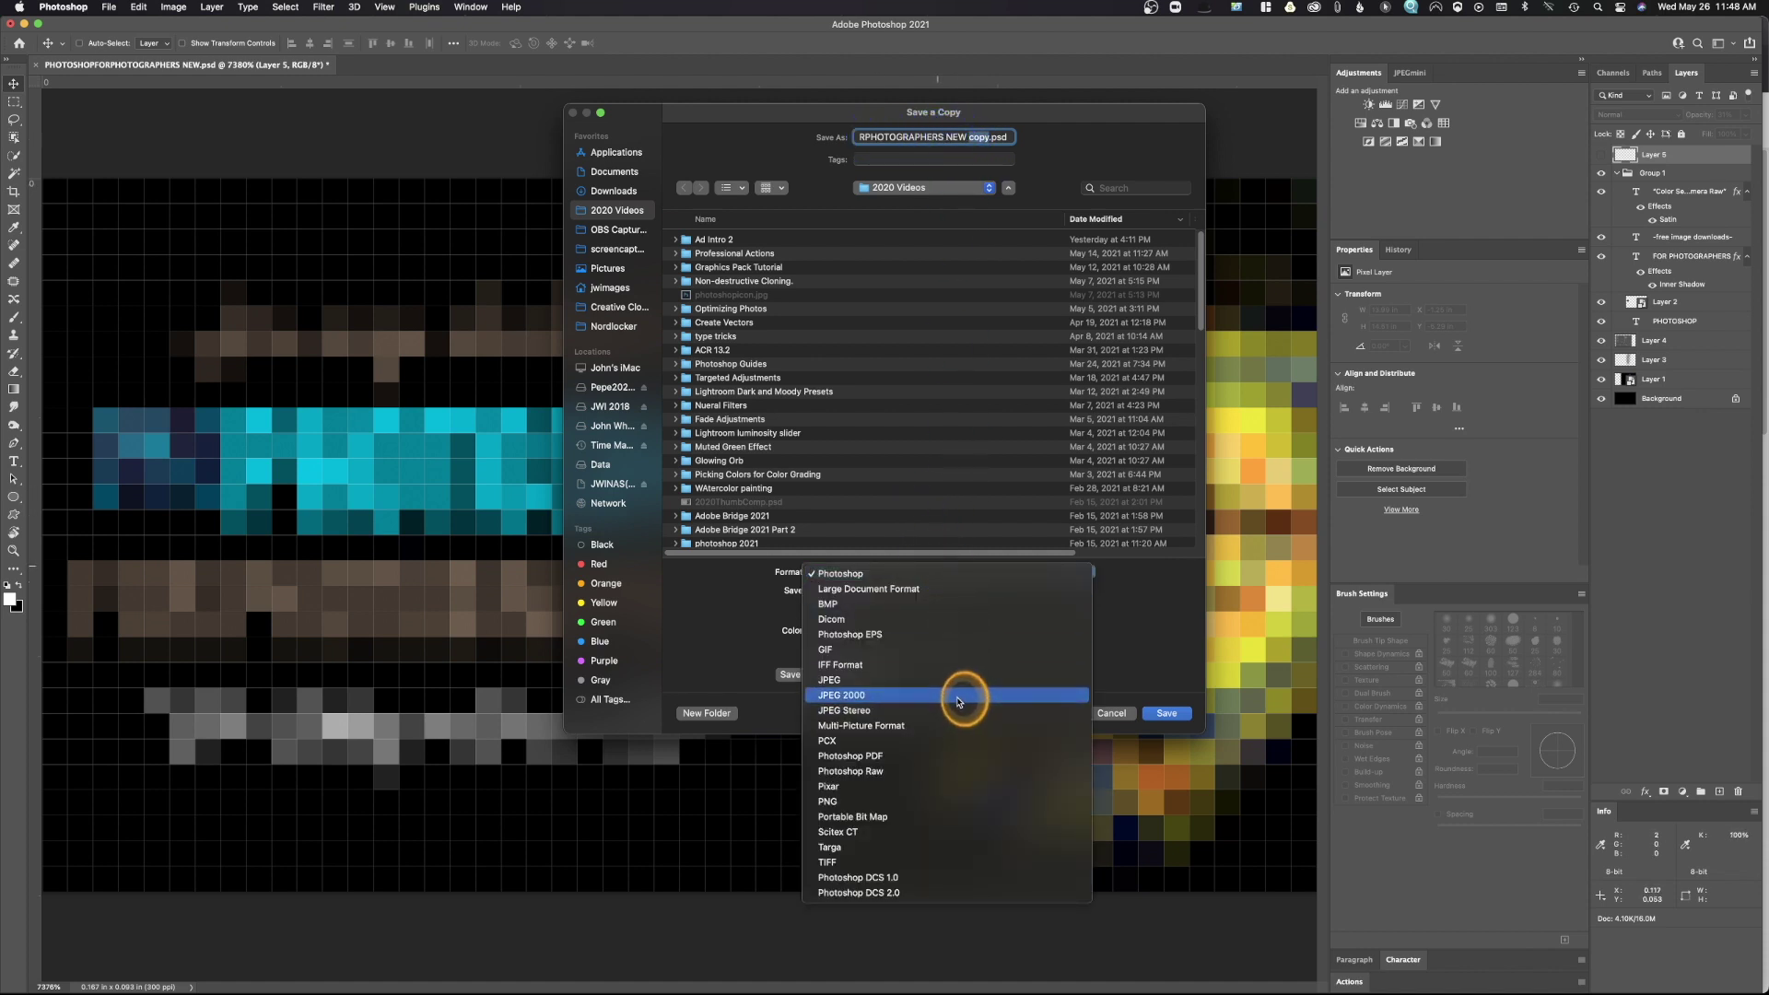
pyautogui.click(948, 571)
pyautogui.click(1112, 714)
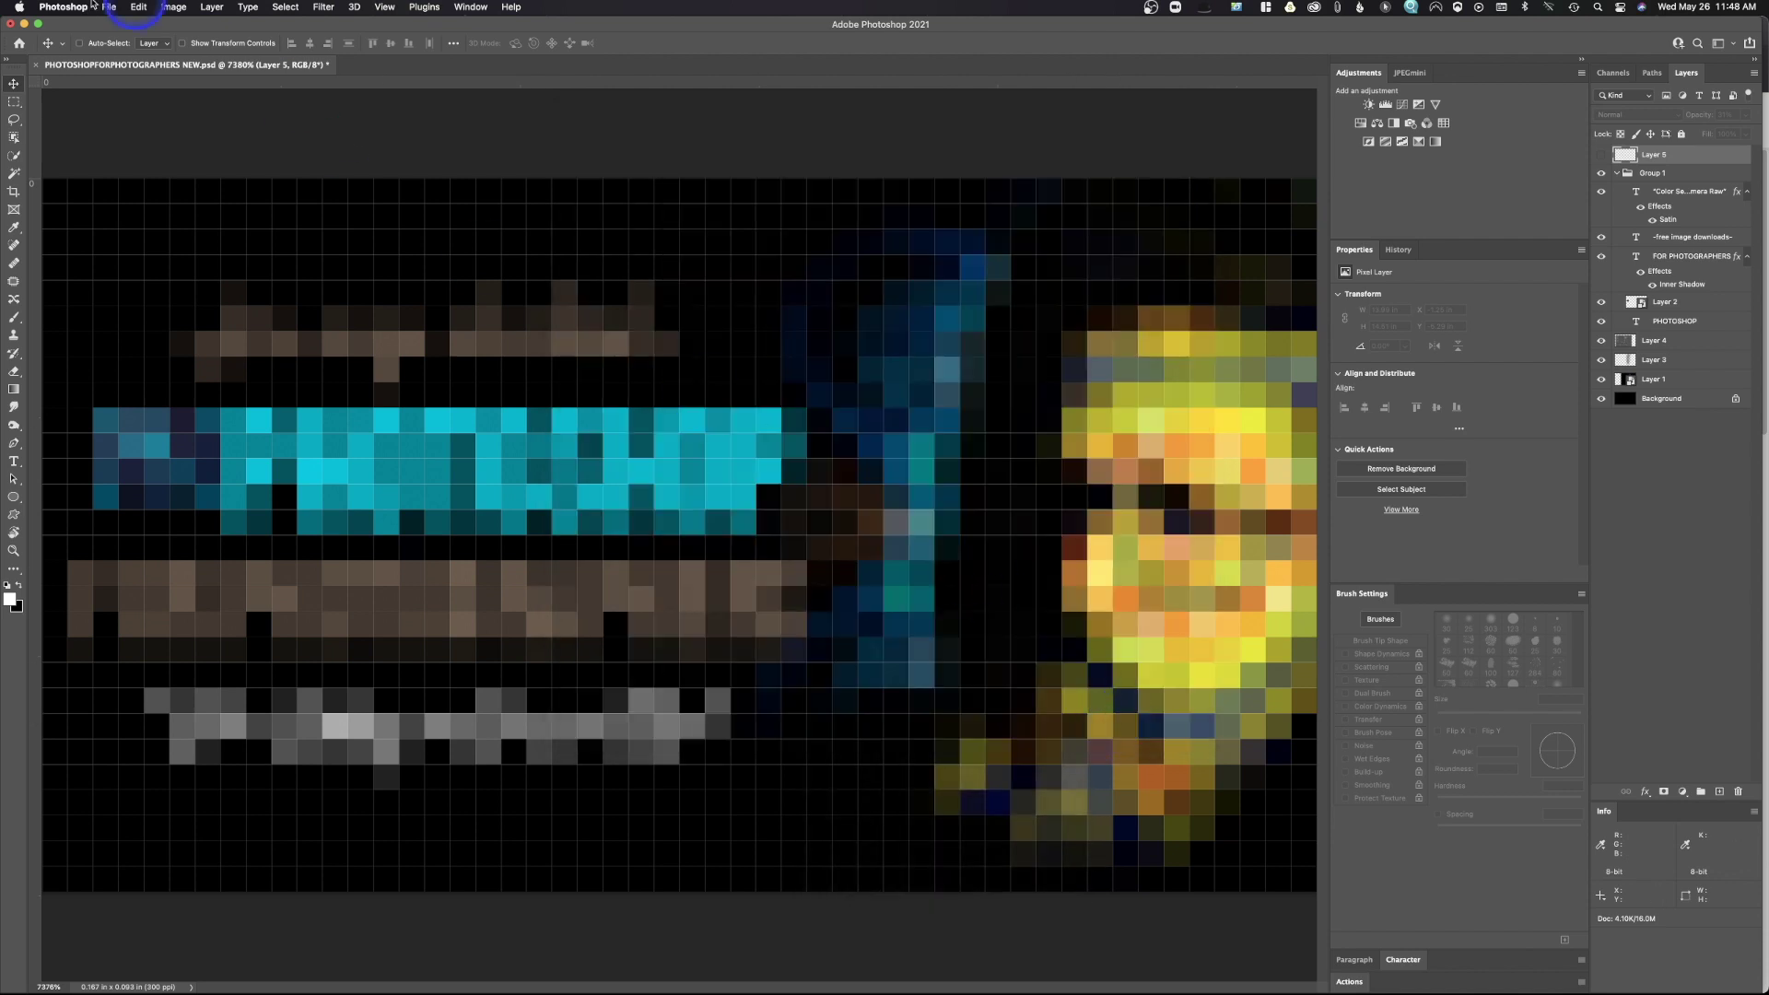
pyautogui.click(108, 8)
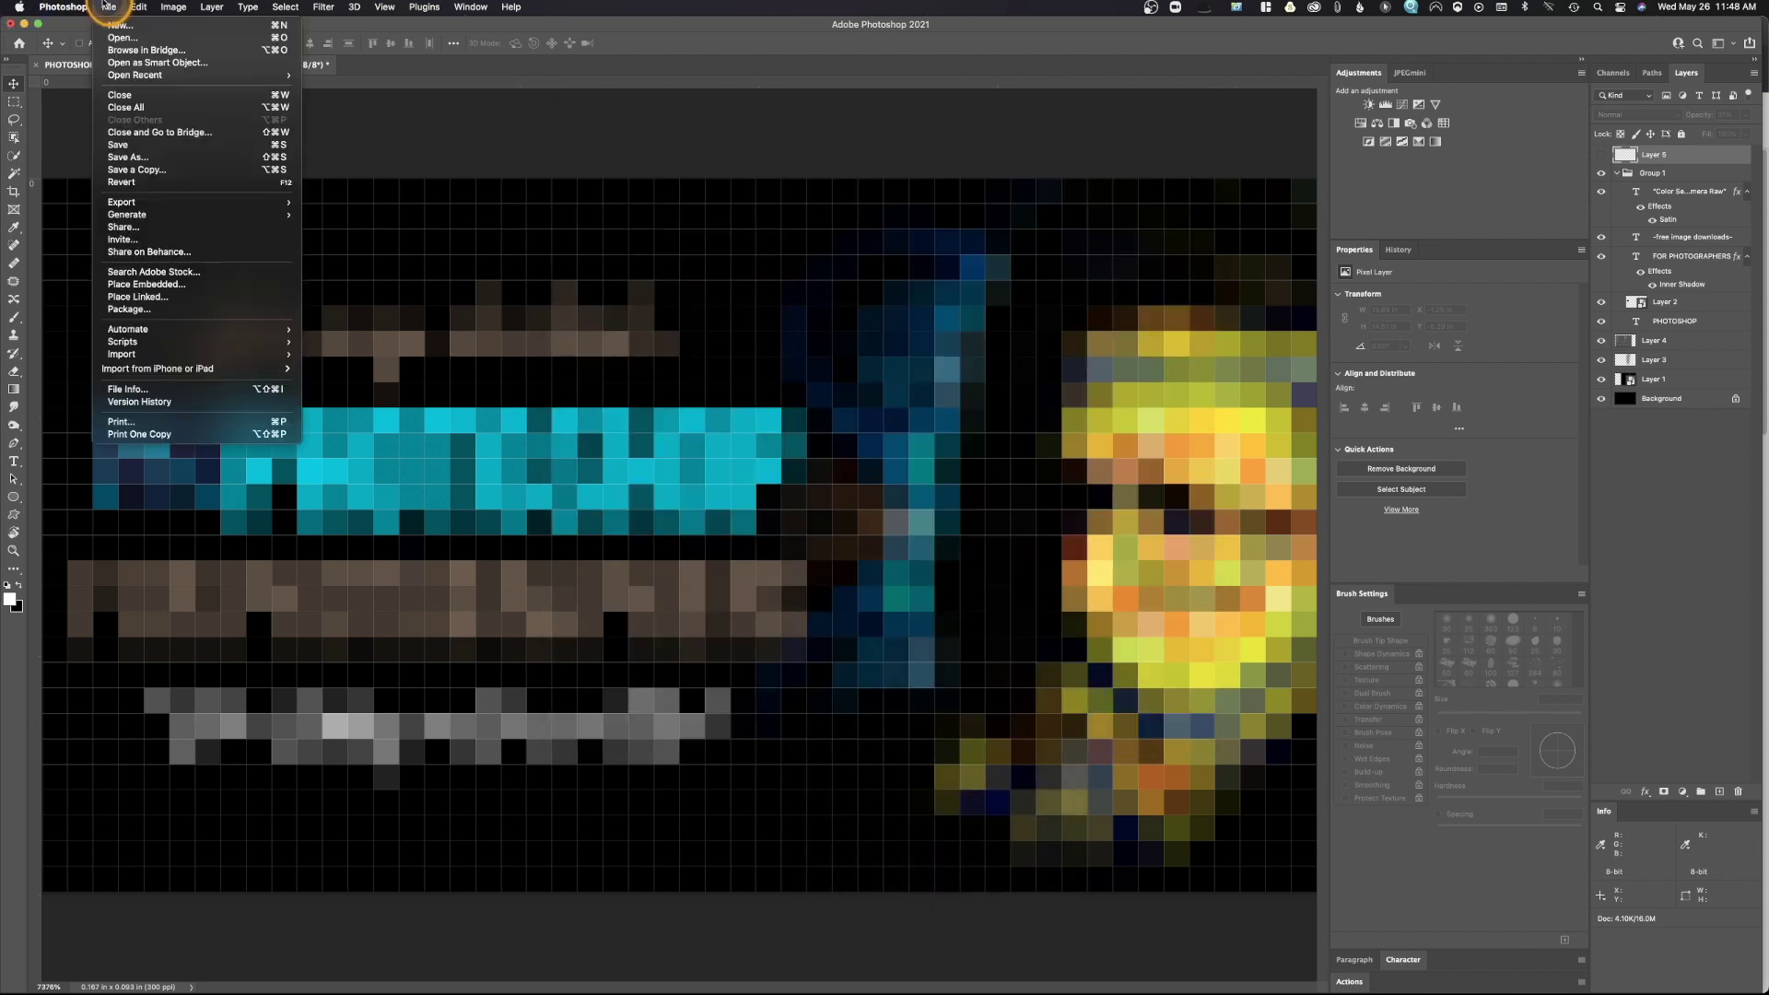
# Save a copy of the thumbnail as a JPEG (.jpg) into the 2020 Videos folder.
pyautogui.click(145, 171)
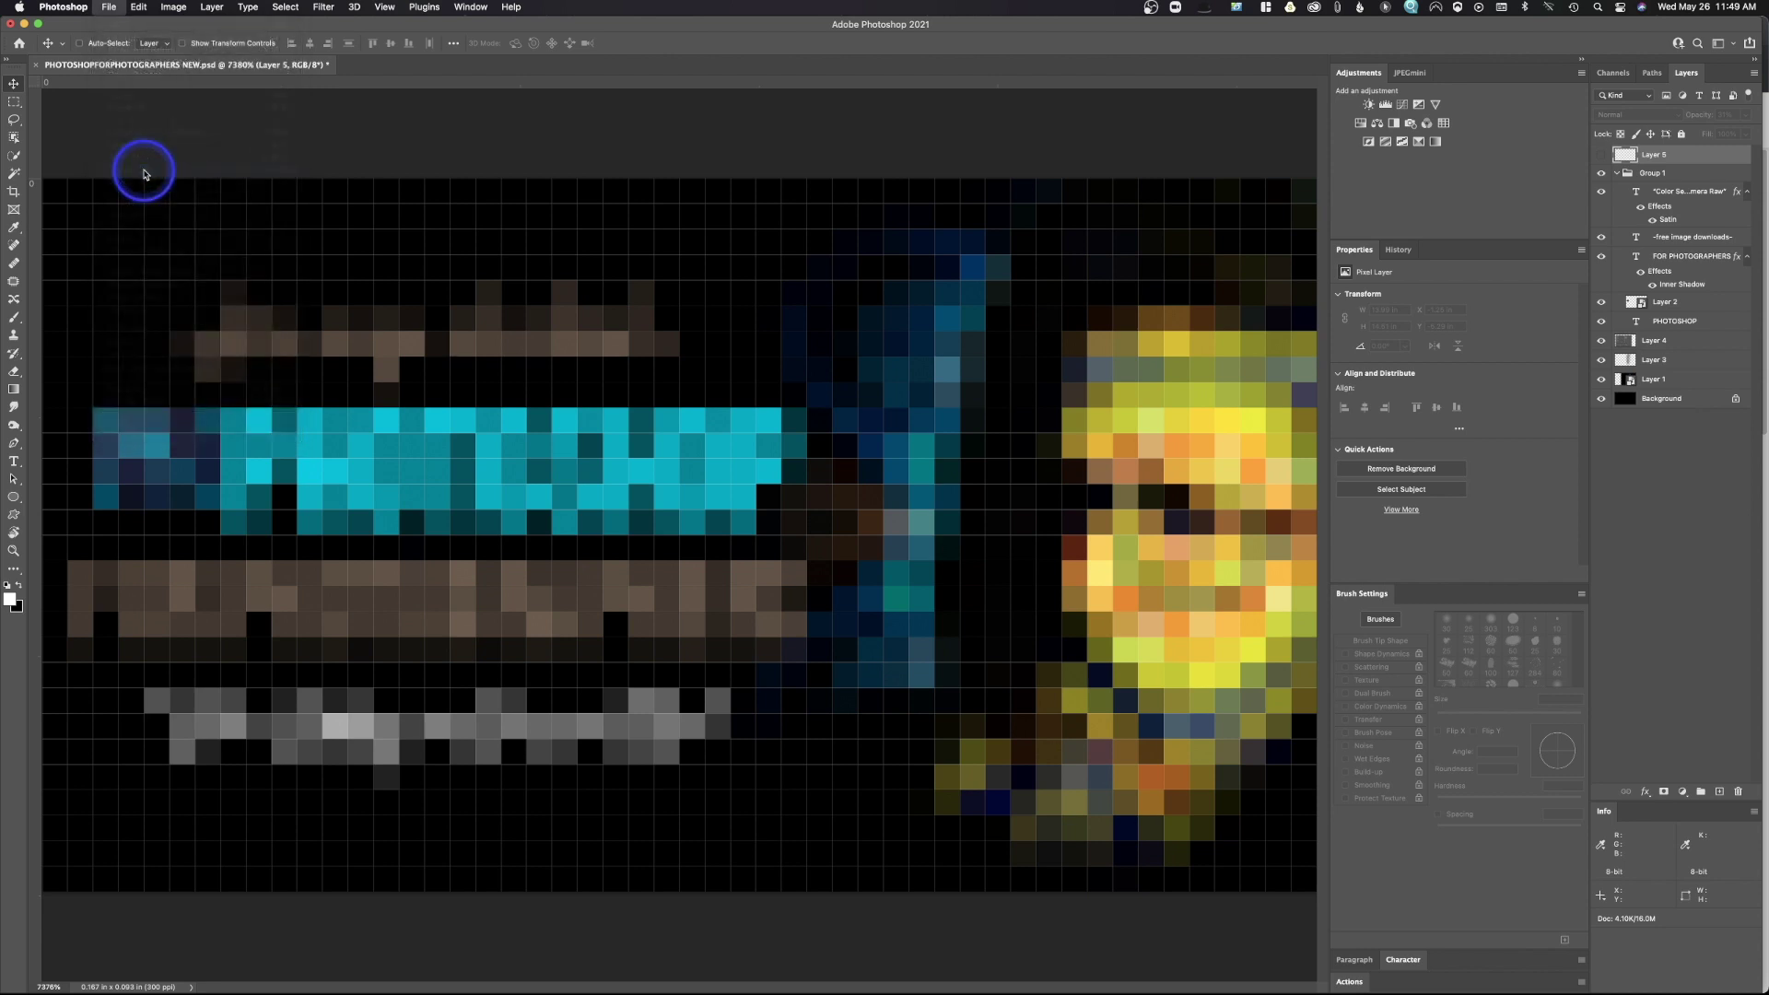
pyautogui.click(961, 138)
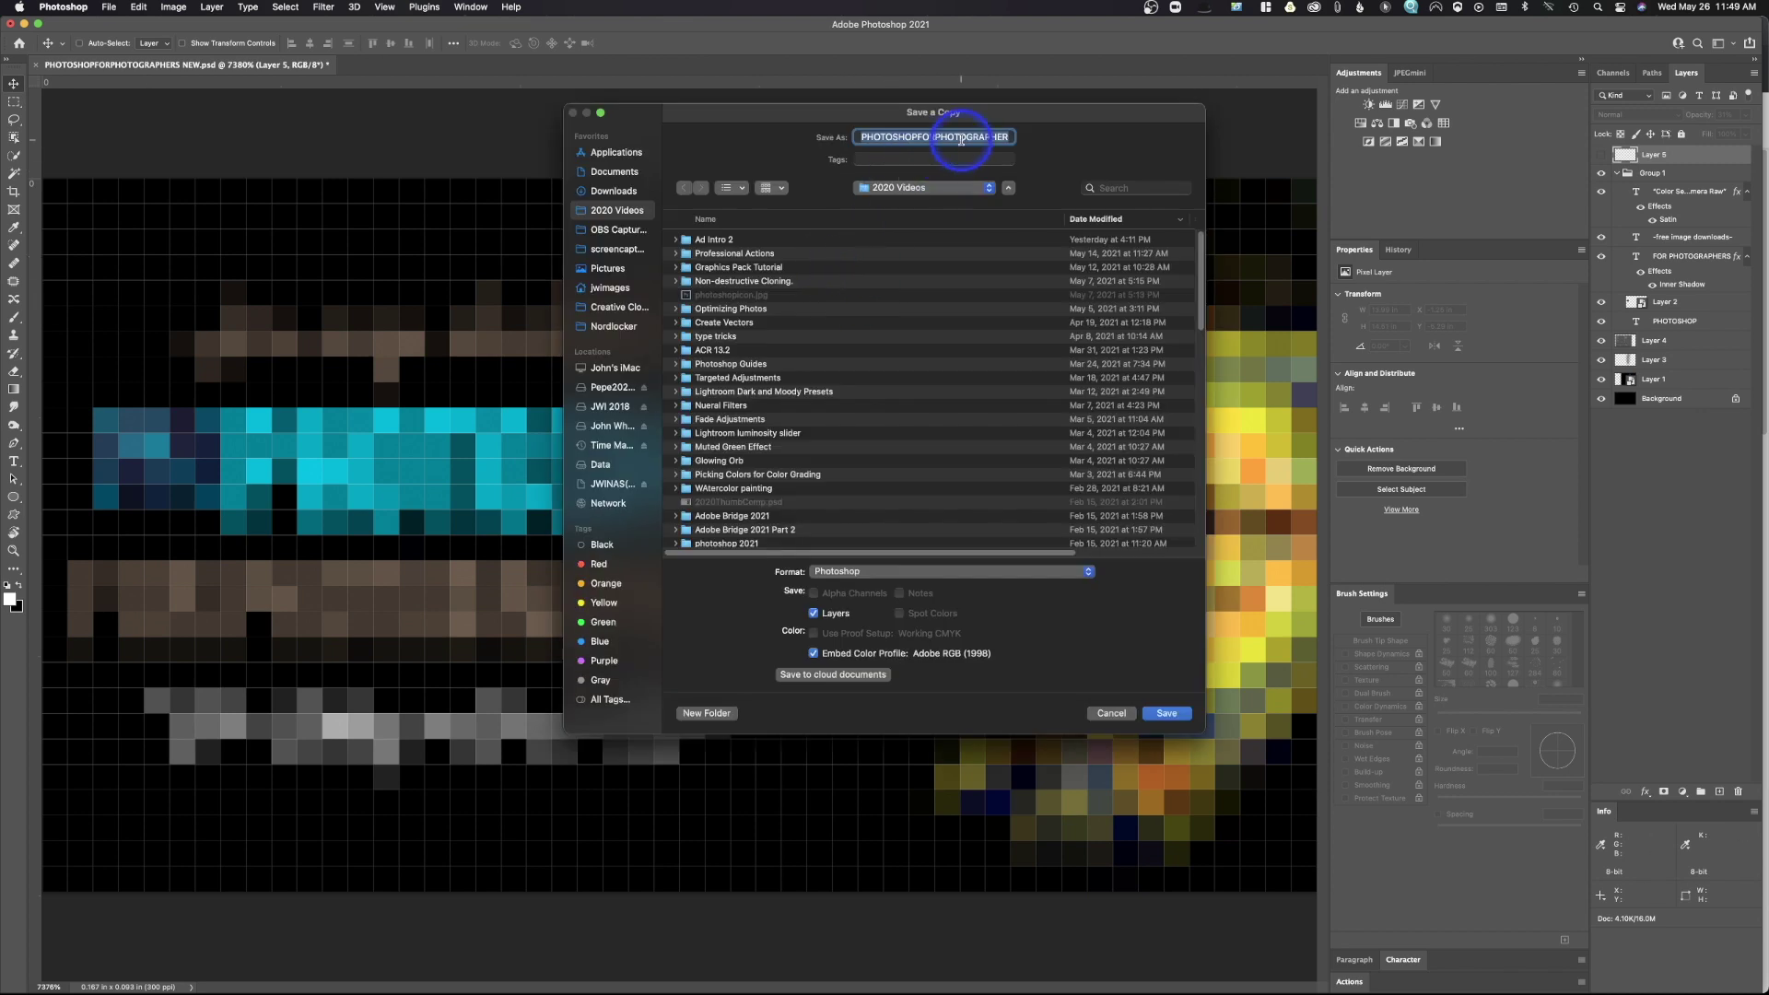
pyautogui.press('Right')
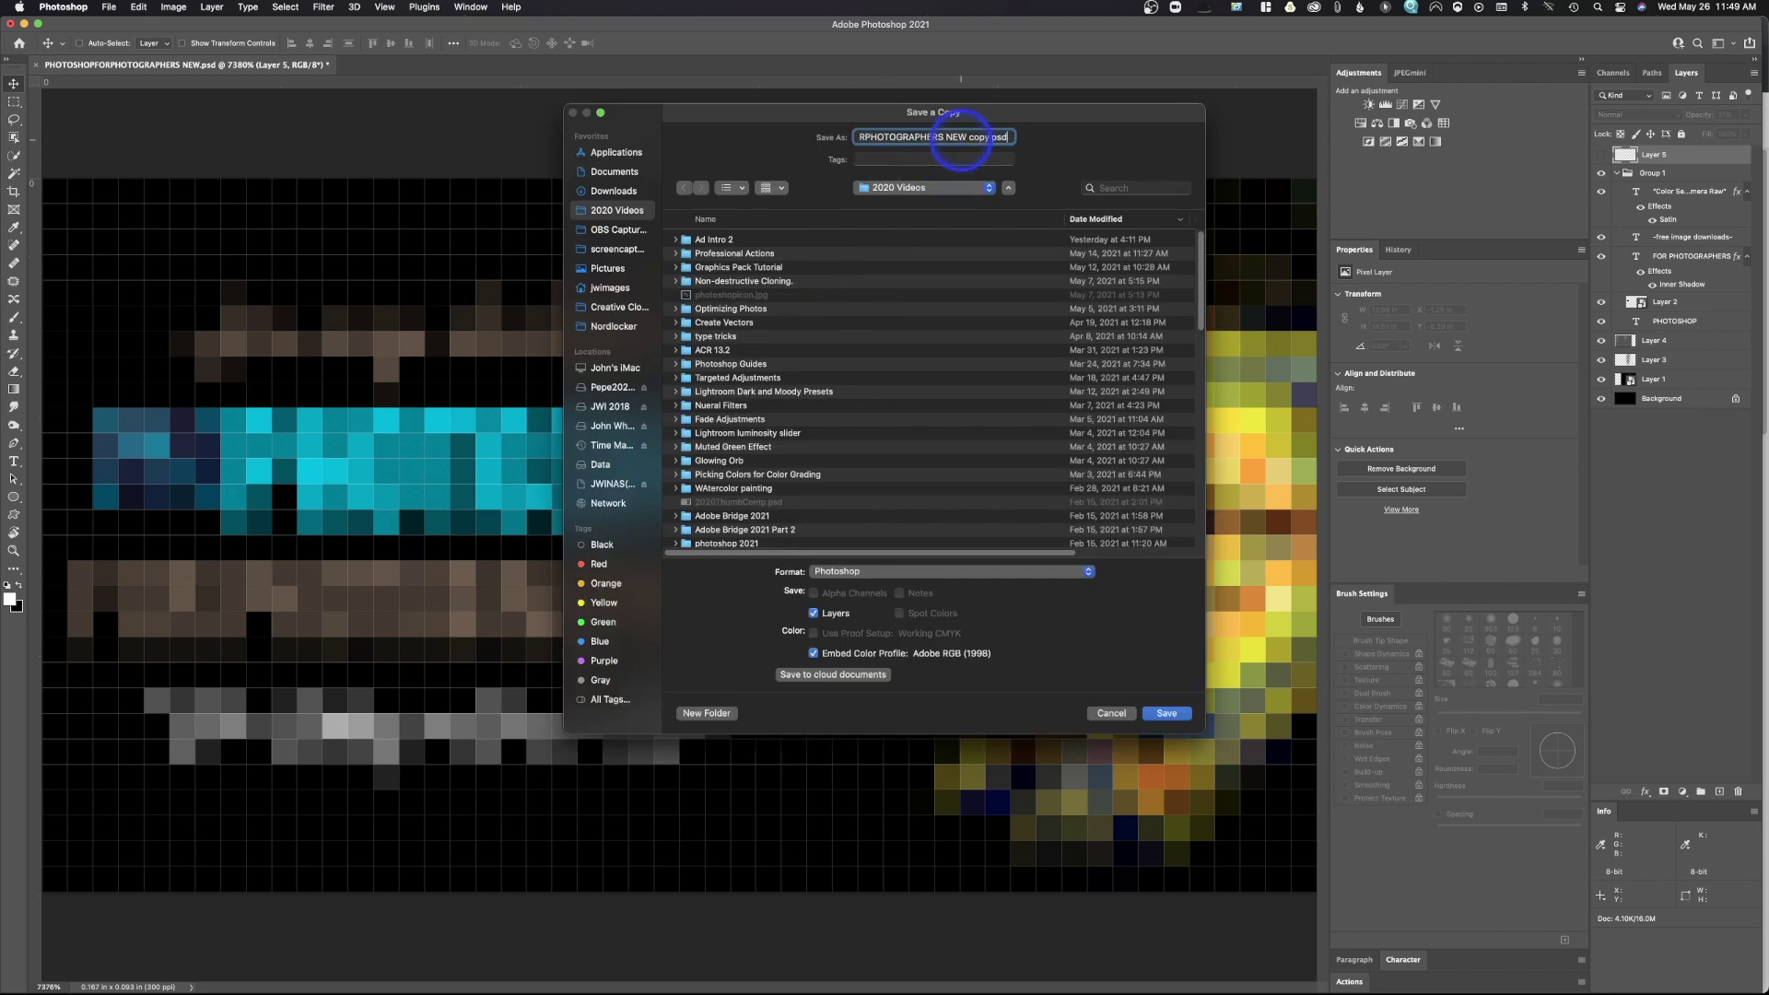
pyautogui.click(963, 572)
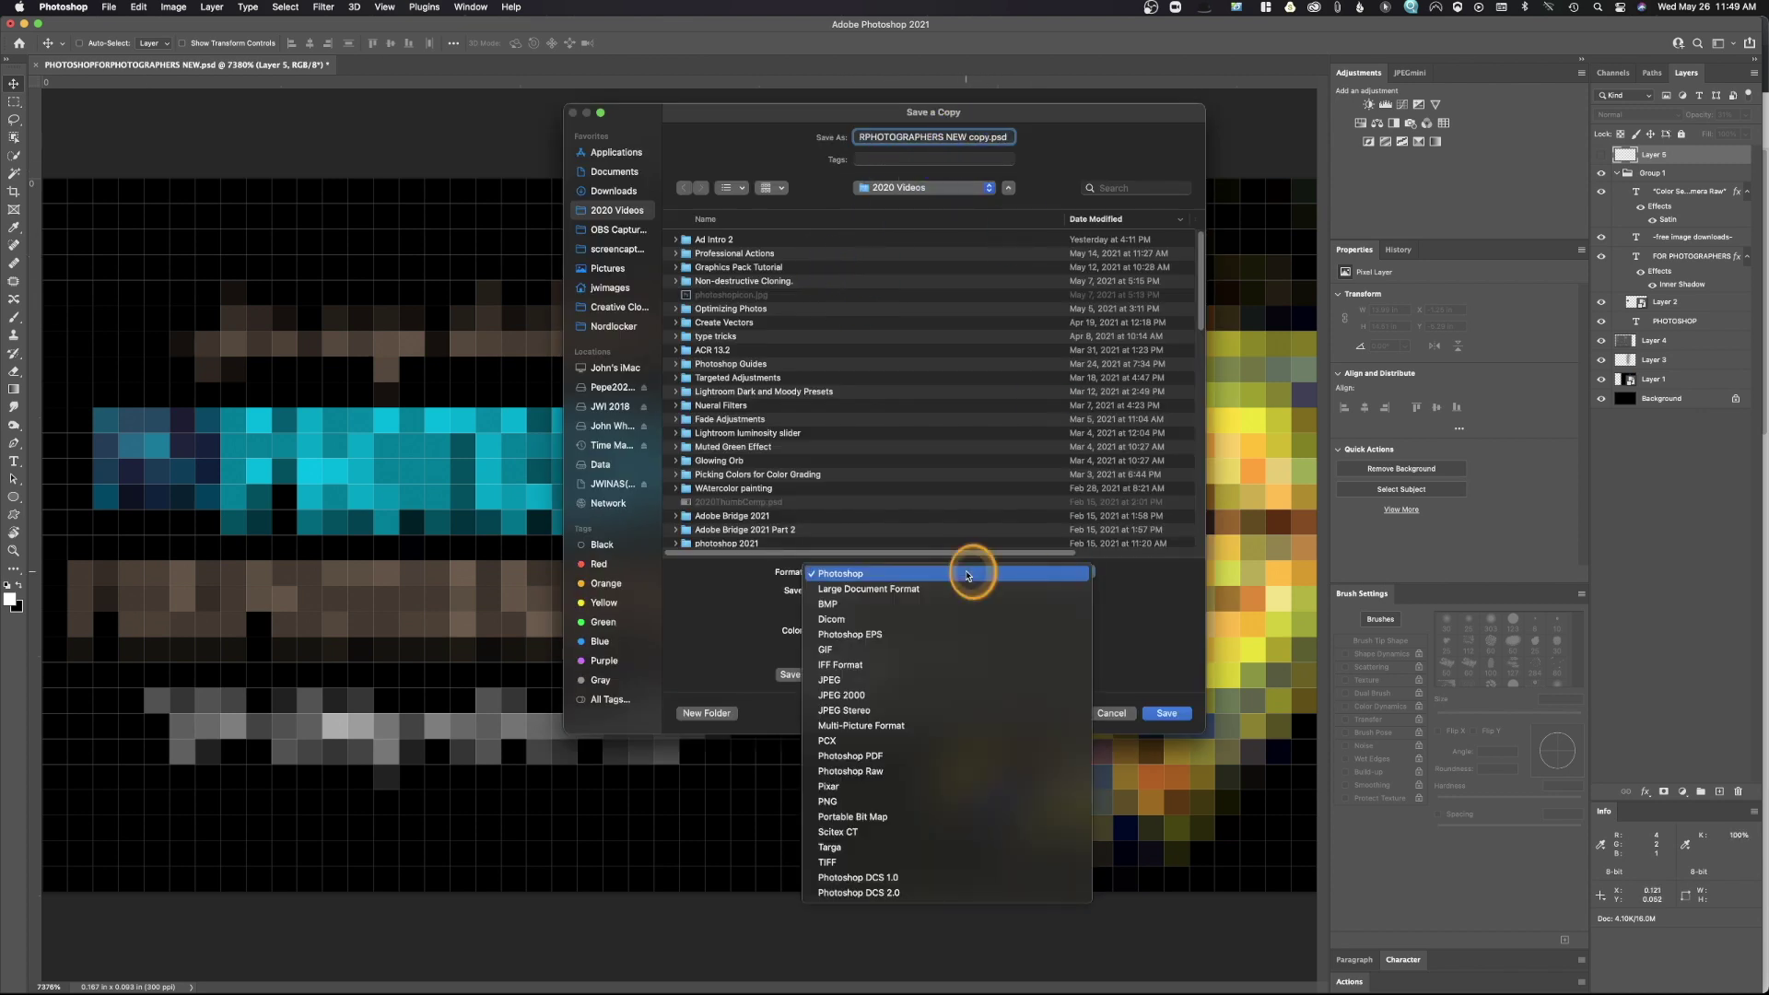
pyautogui.click(964, 679)
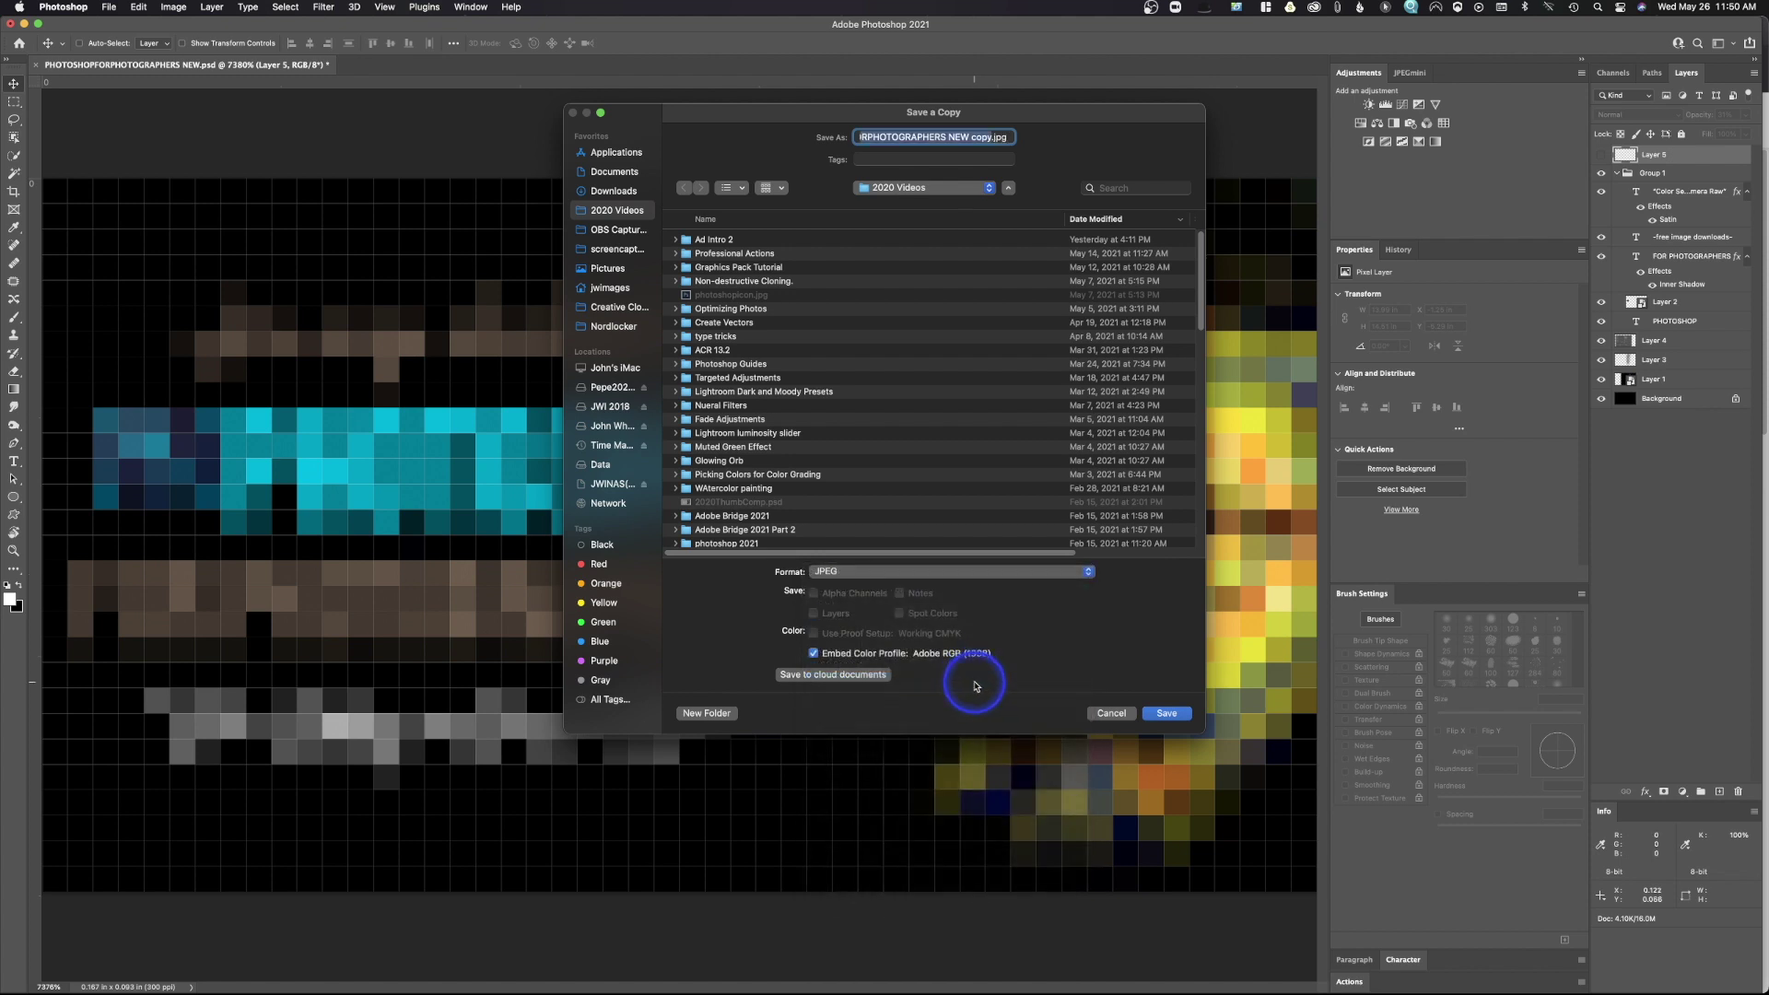
pyautogui.click(1159, 713)
pyautogui.click(111, 6)
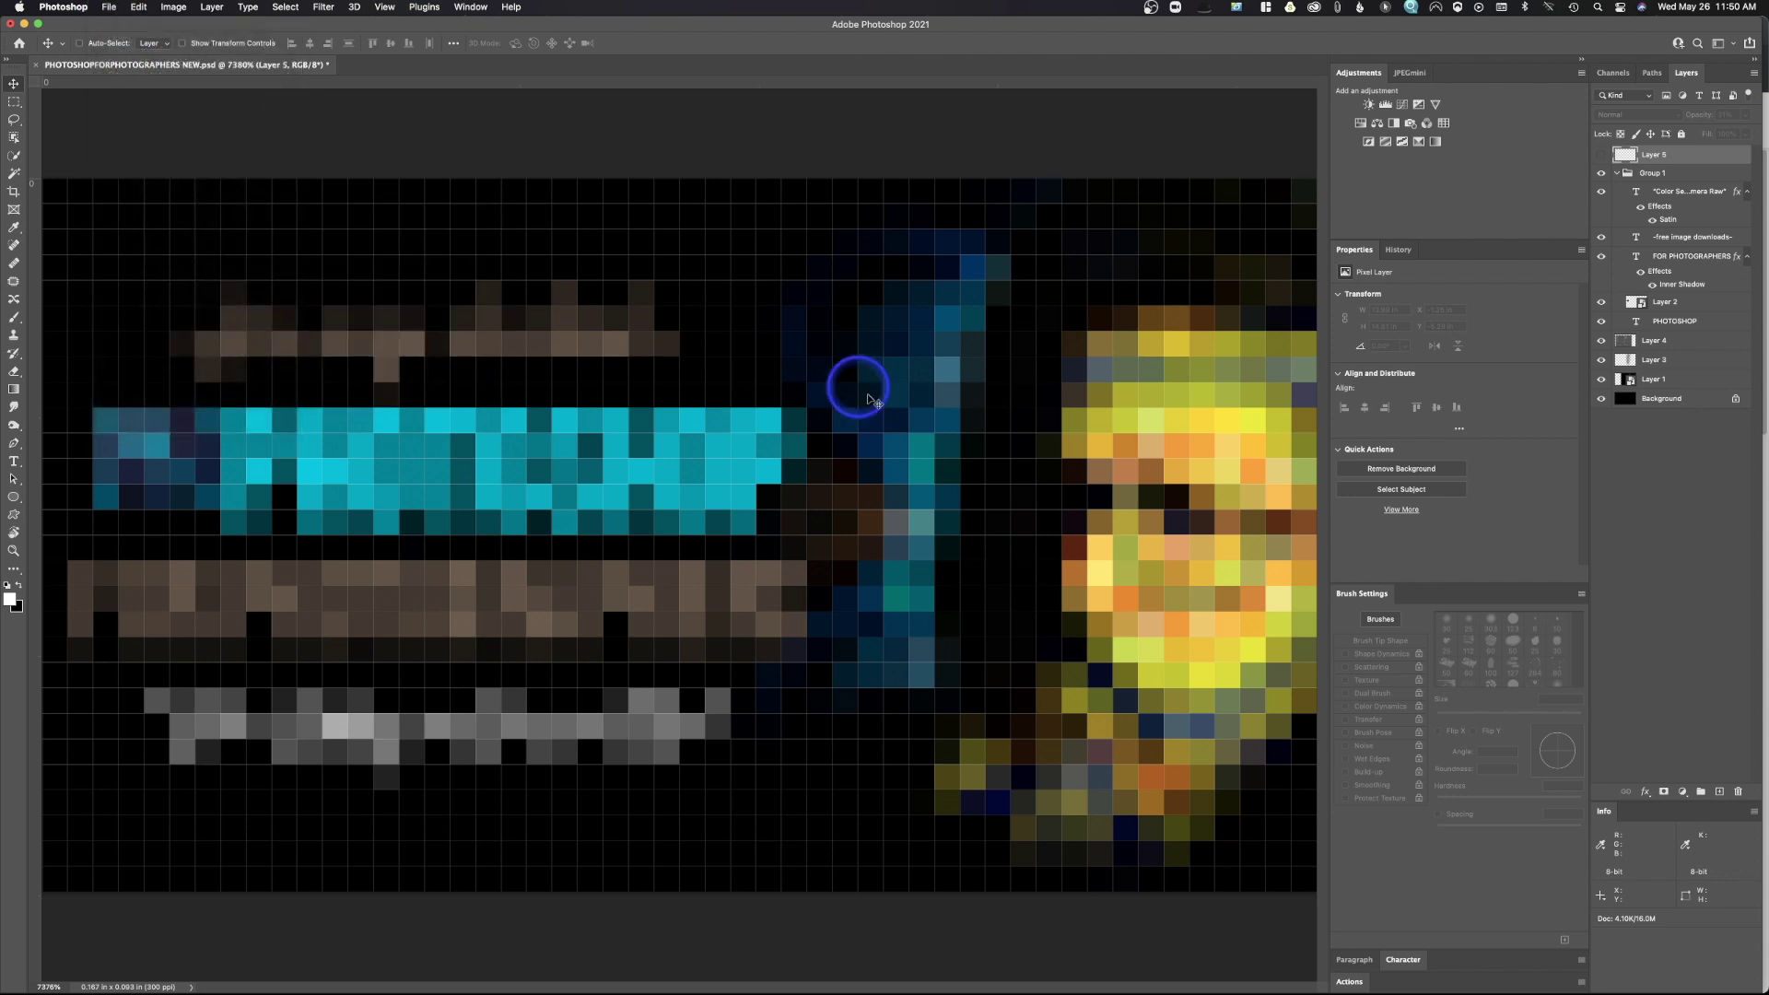
# Reopen the Save a Copy dialog with Shift+Cmd+S, leaving the format as Photoshop.
pyautogui.press('super+shift+s')
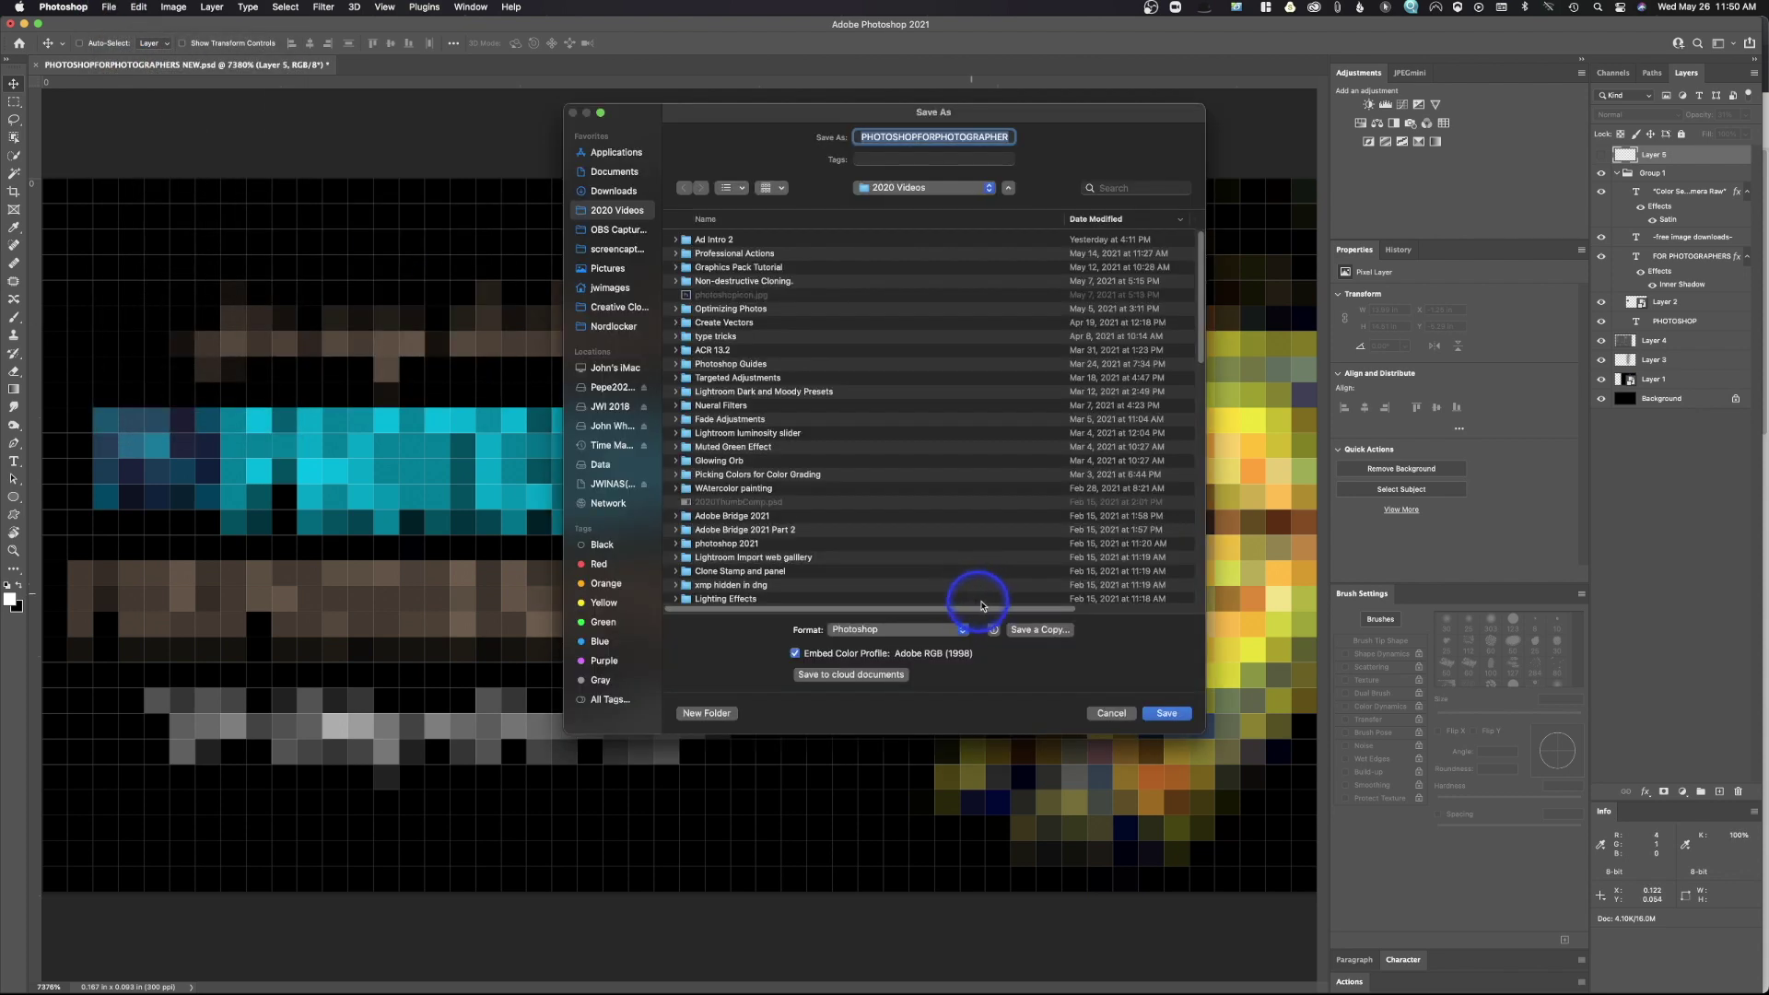
pyautogui.click(1026, 632)
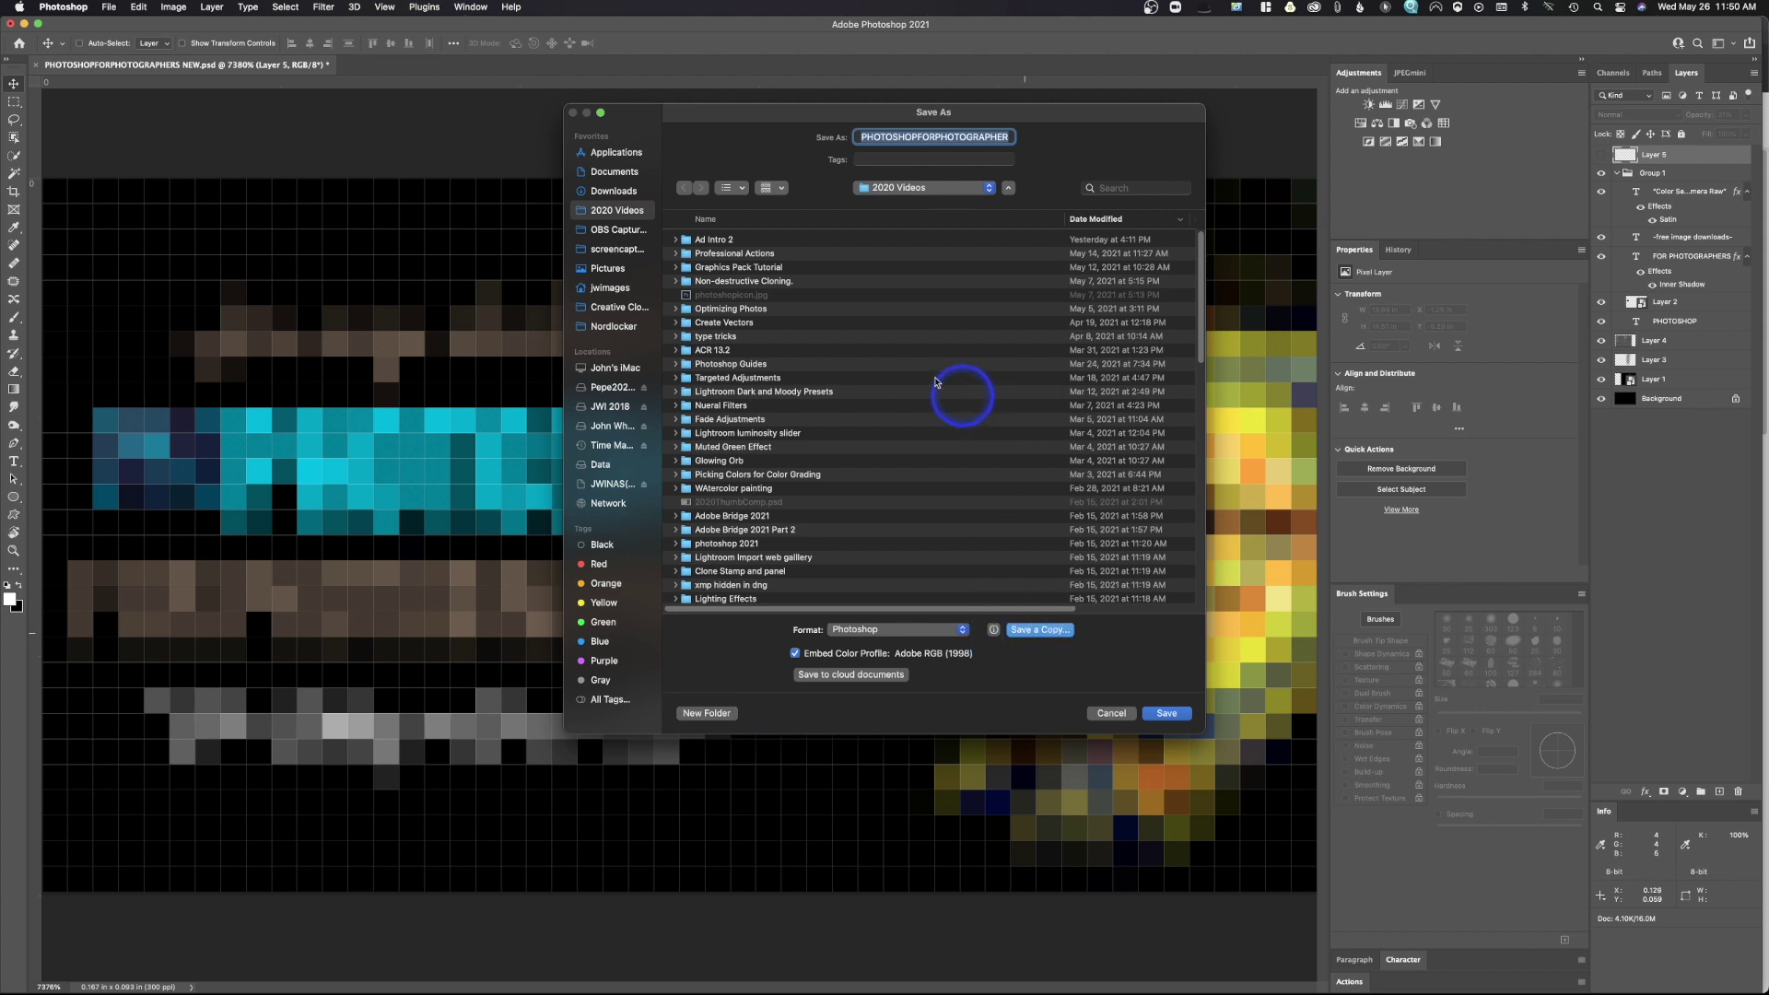
pyautogui.click(926, 571)
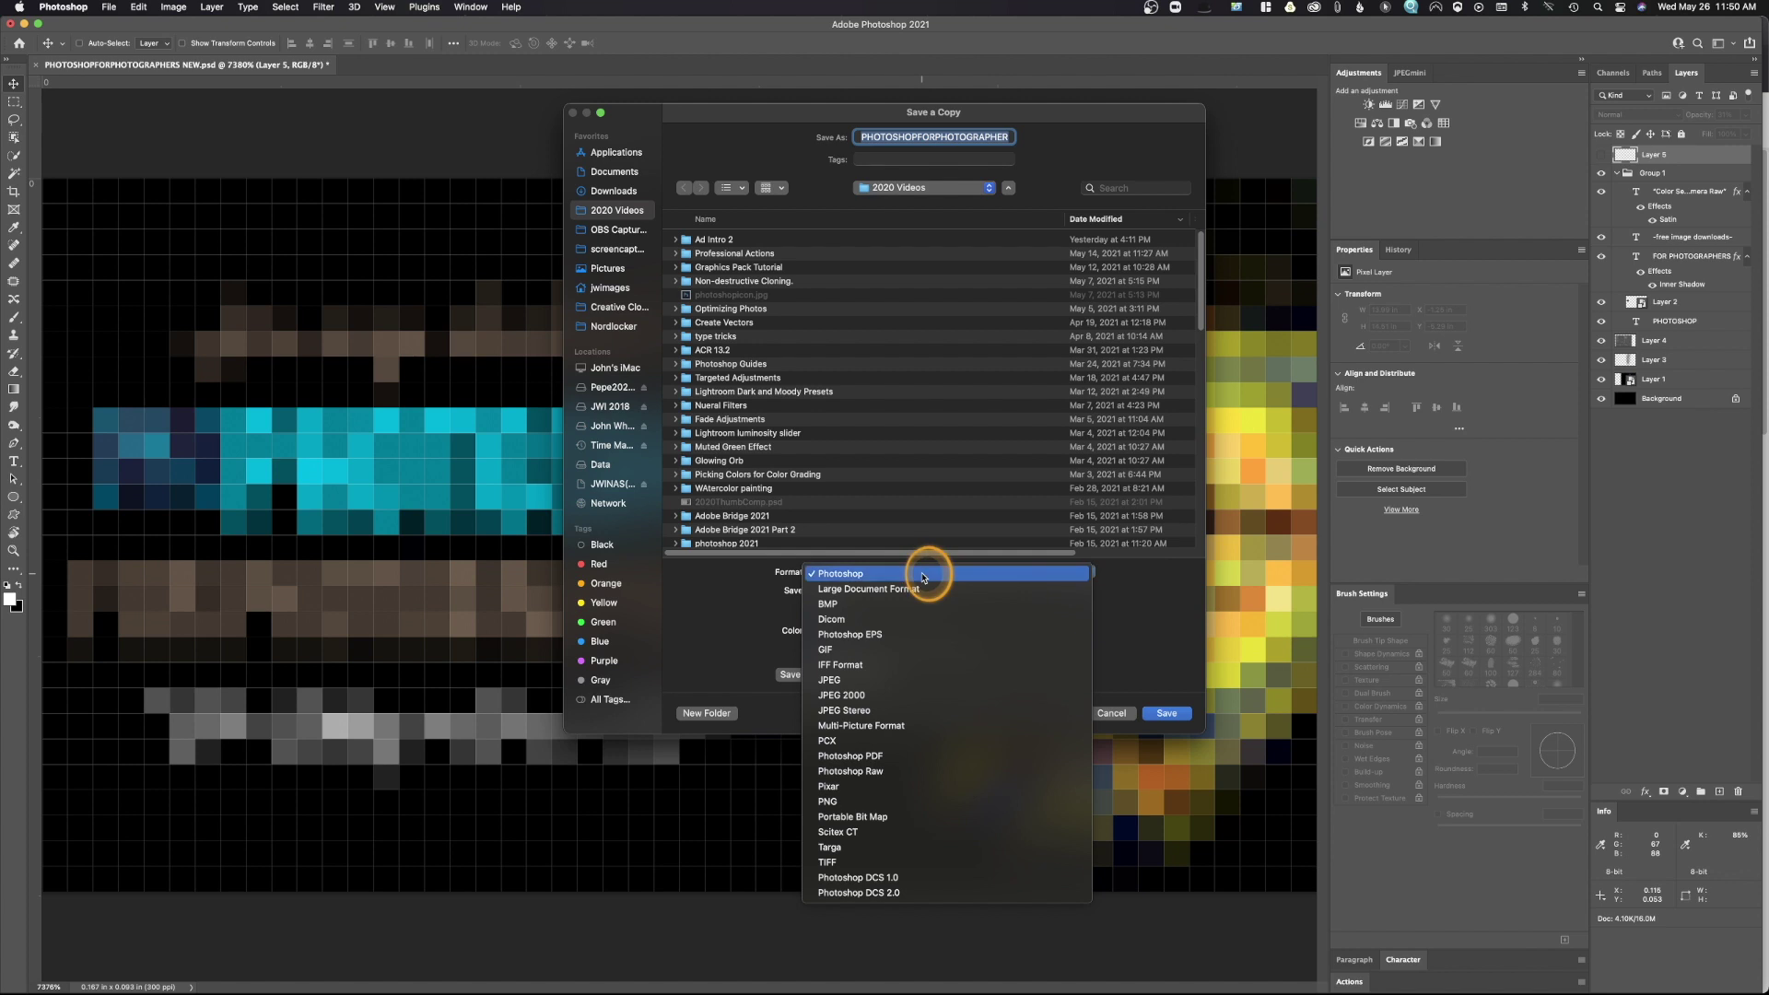
pyautogui.click(1142, 640)
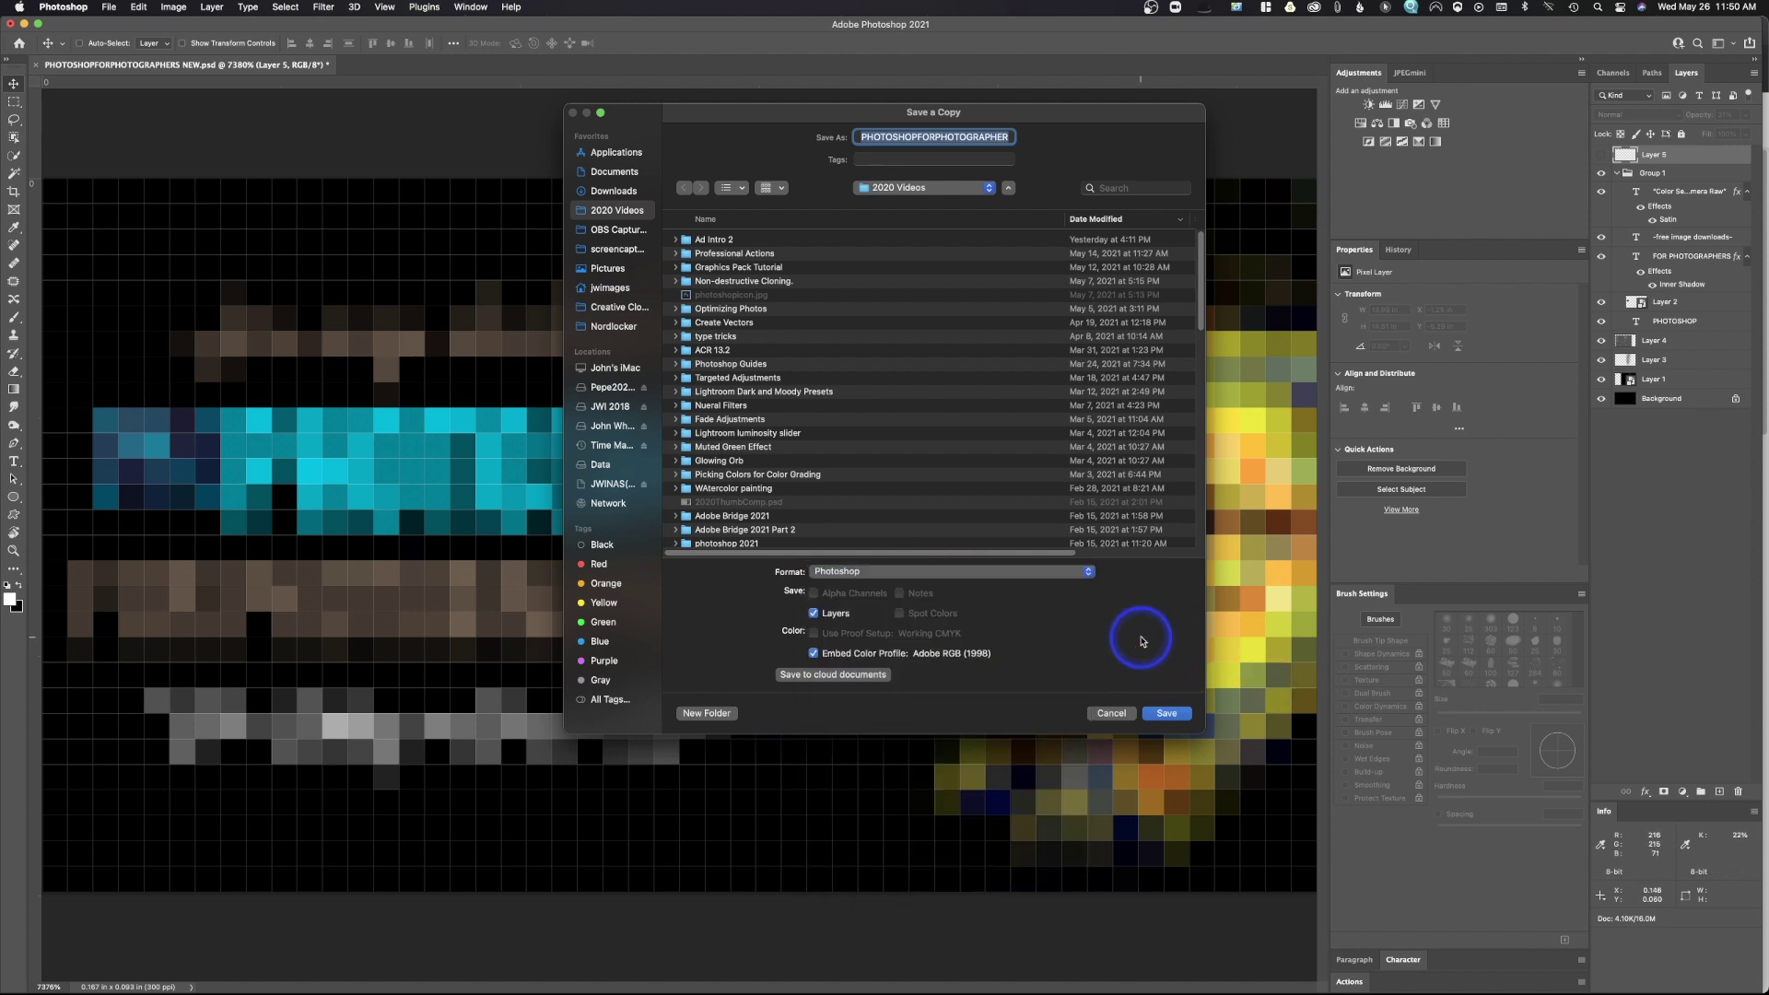